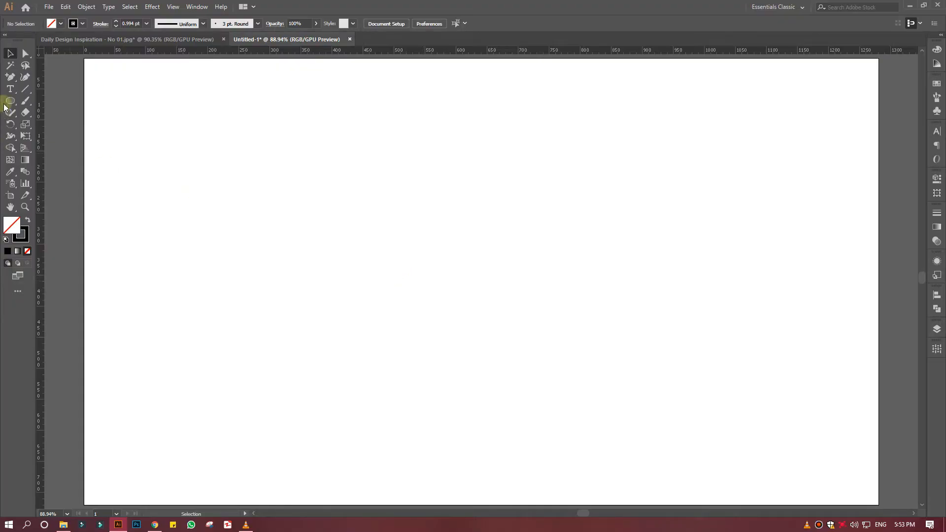
- Draw a vertical line about 268 px long and duplicate it into four parallel vertical lines spanning about 142 px
left_click(25, 89)
left_click(399, 292)
left_click(708, 262)
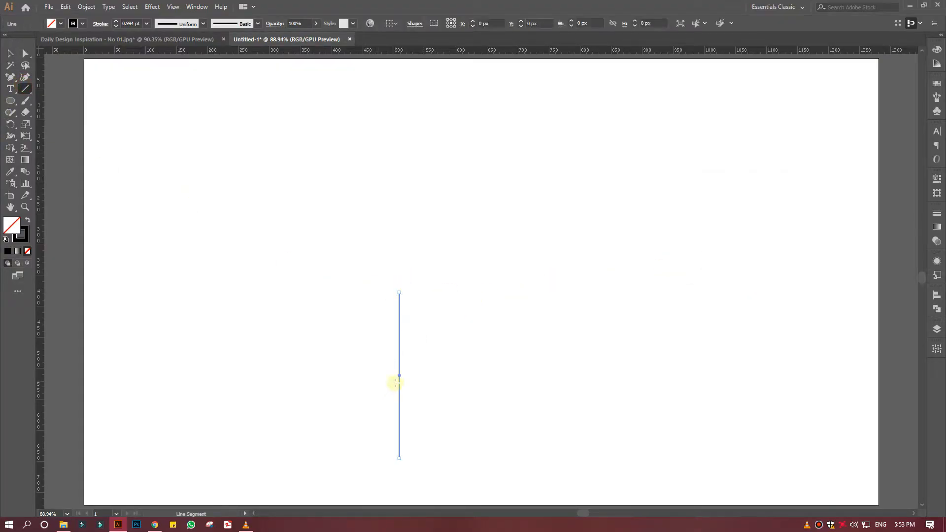
left_click_drag(395, 382, 395, 294)
key("v")
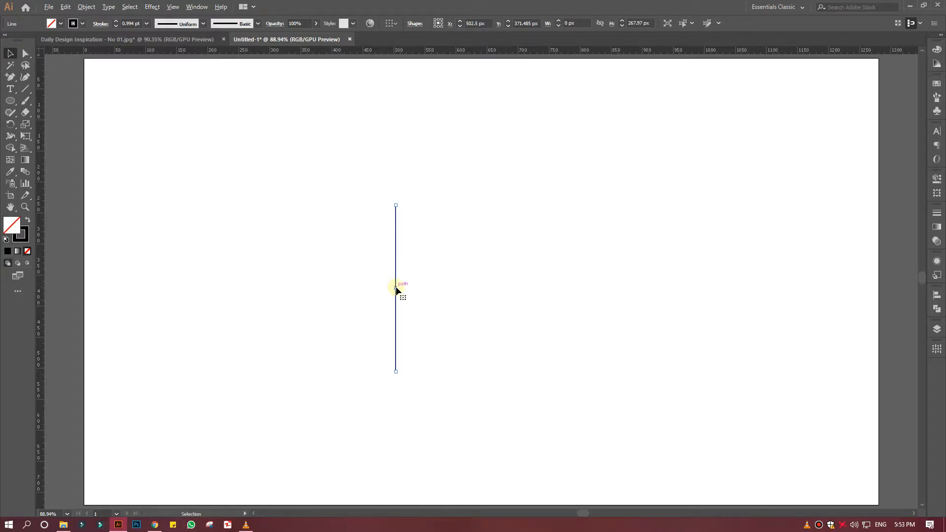
left_click_drag(396, 290, 529, 335)
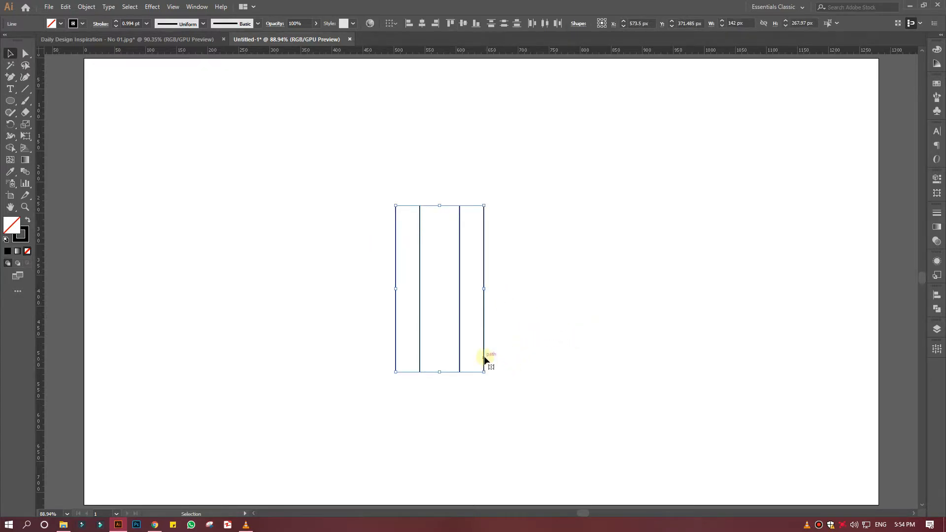
- Copy the four vertical lines, paste them in front, and rotate the copies 90° to form a crossing grid
left_click(65, 6)
left_click(94, 54)
left_click(66, 7)
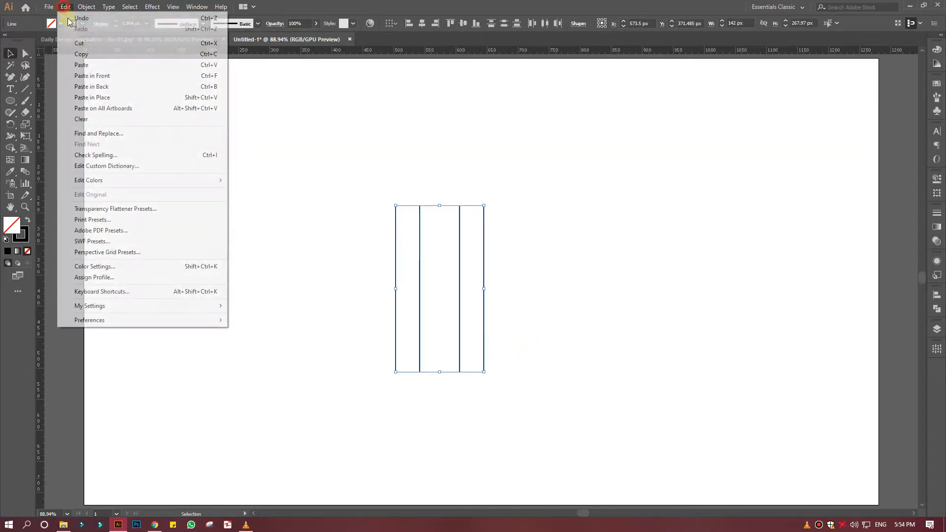
left_click(113, 77)
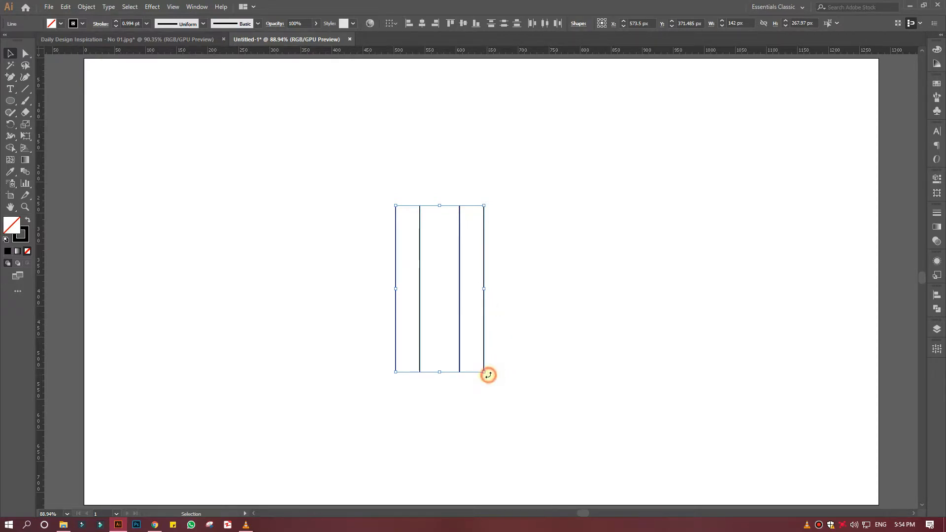
left_click_drag(488, 375, 533, 279)
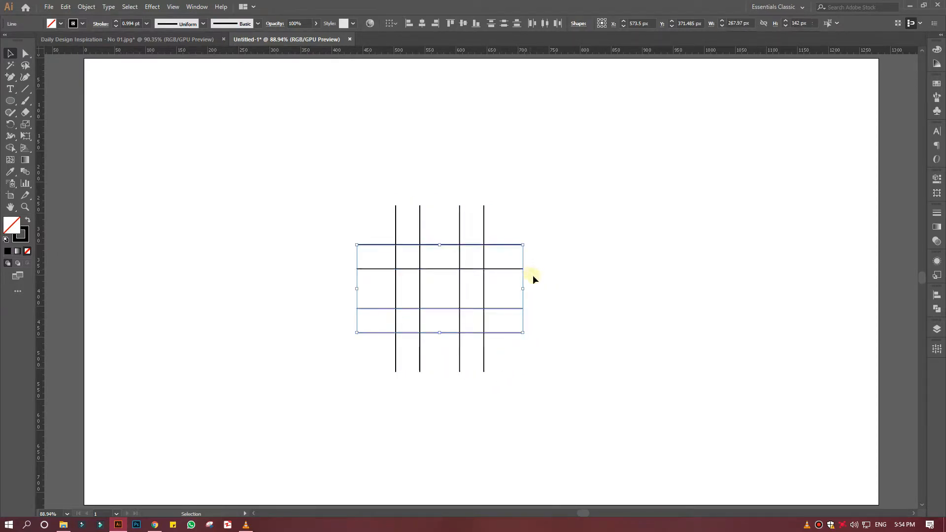
left_click(529, 363)
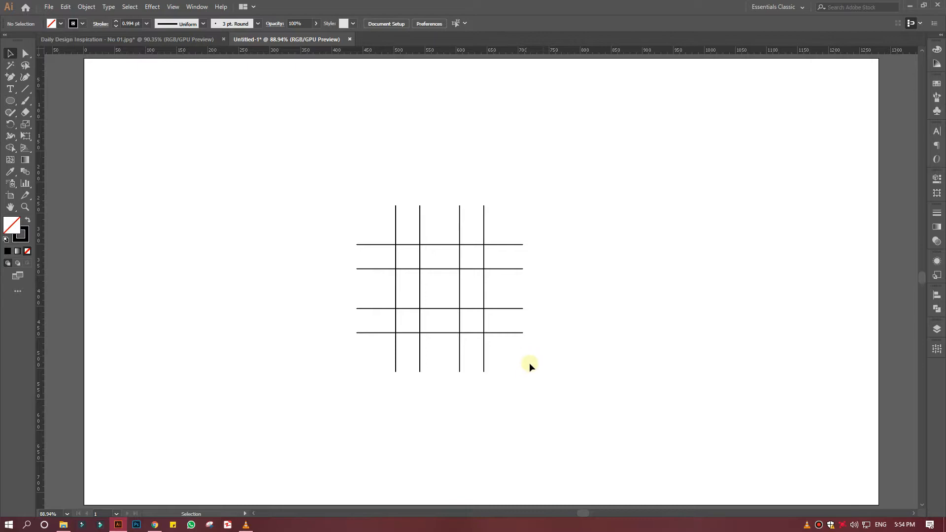
- Draw a 64 px circle in the grid's central cell, and enlarge a pasted-in-front copy to 142 px from the same centre
left_click(11, 101)
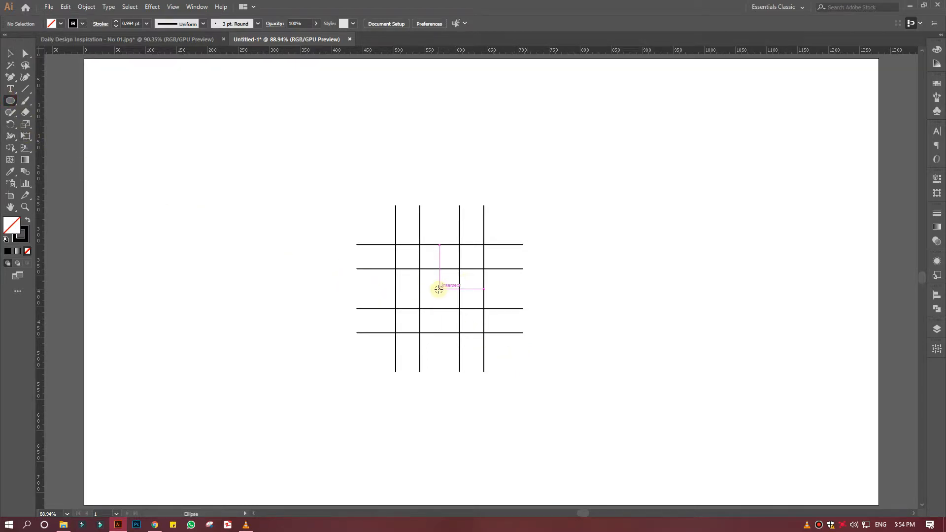
left_click_drag(438, 289, 460, 309)
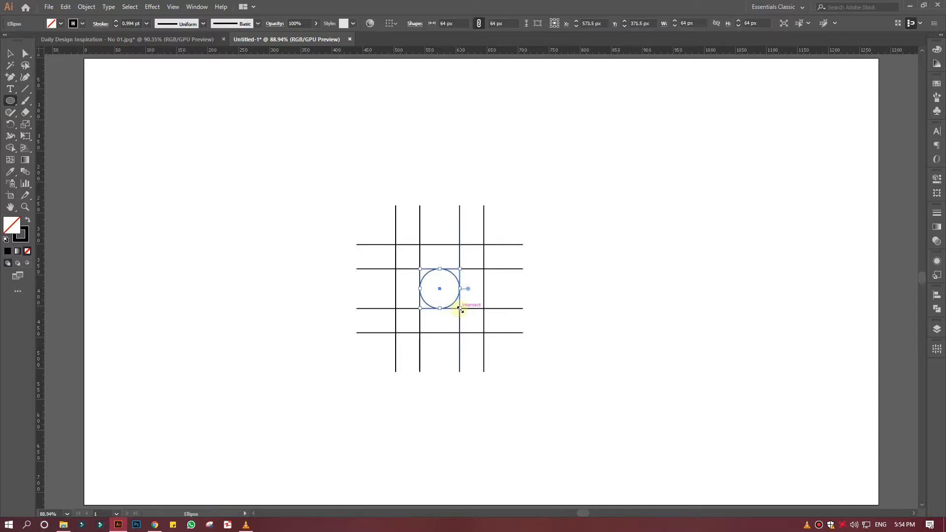
left_click(50, 7)
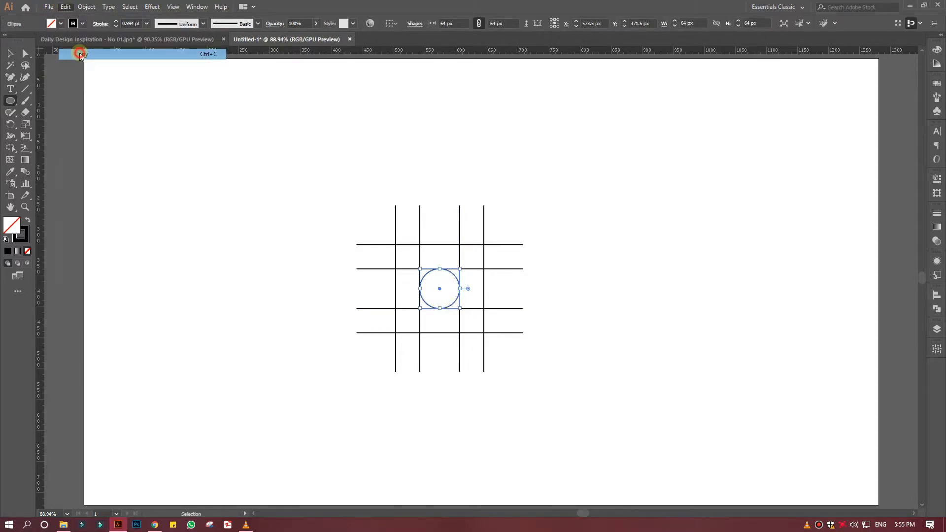
left_click(95, 76)
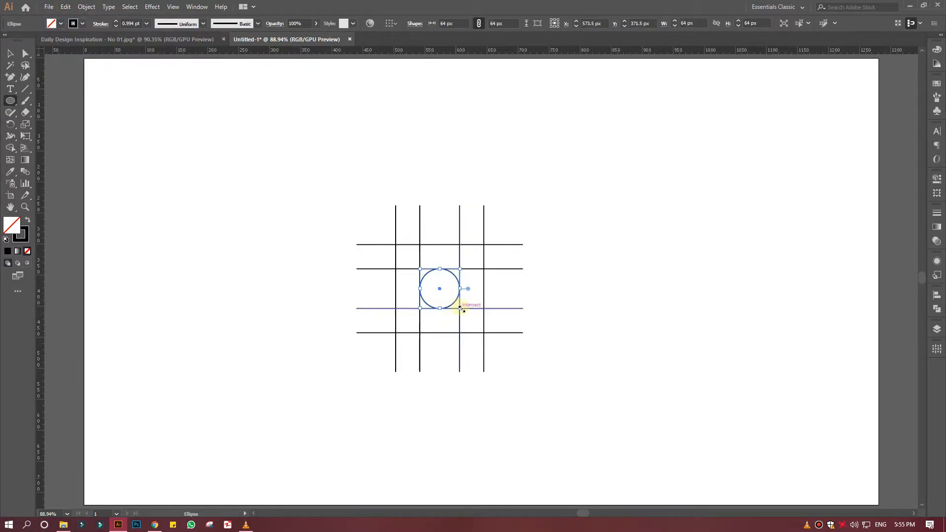
left_click_drag(461, 309, 484, 333)
key("ctrl+c")
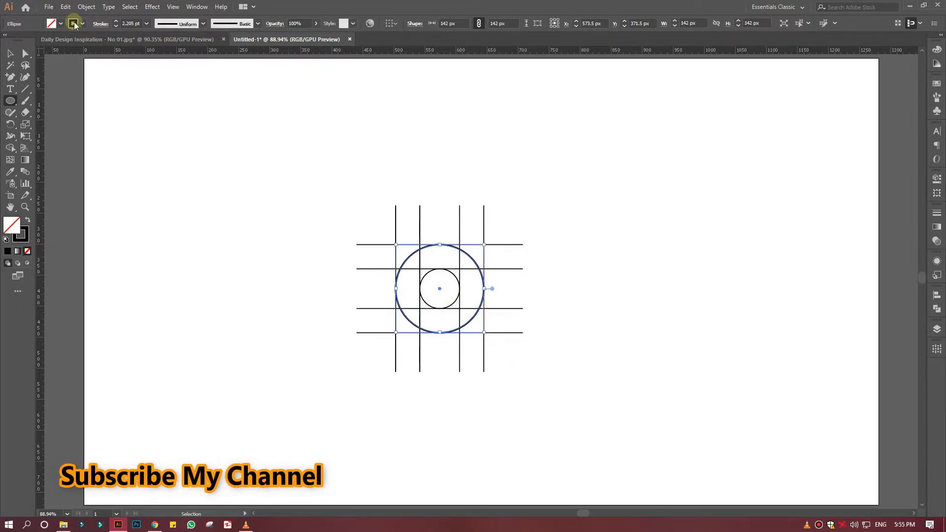
- Set the stroke weight of the outer and inner circles to 1 pt
left_click(115, 27)
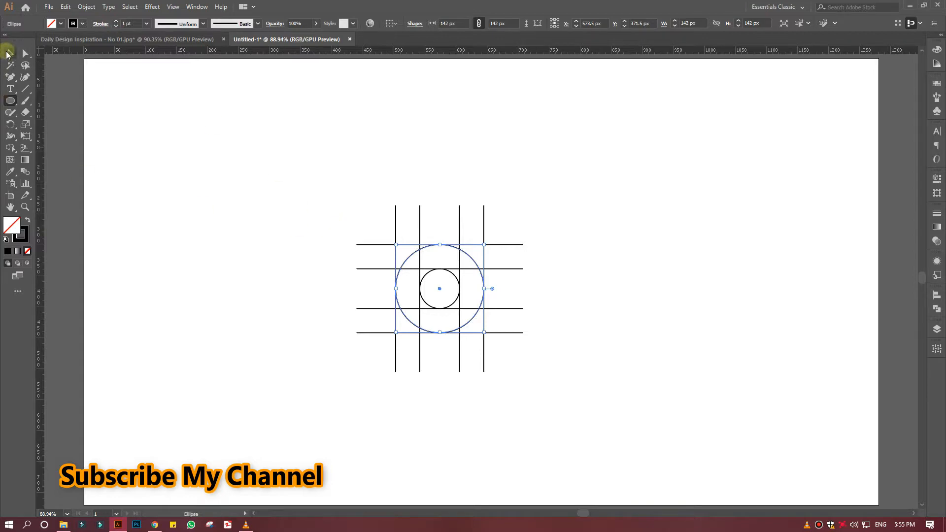
left_click(9, 53)
left_click(420, 286)
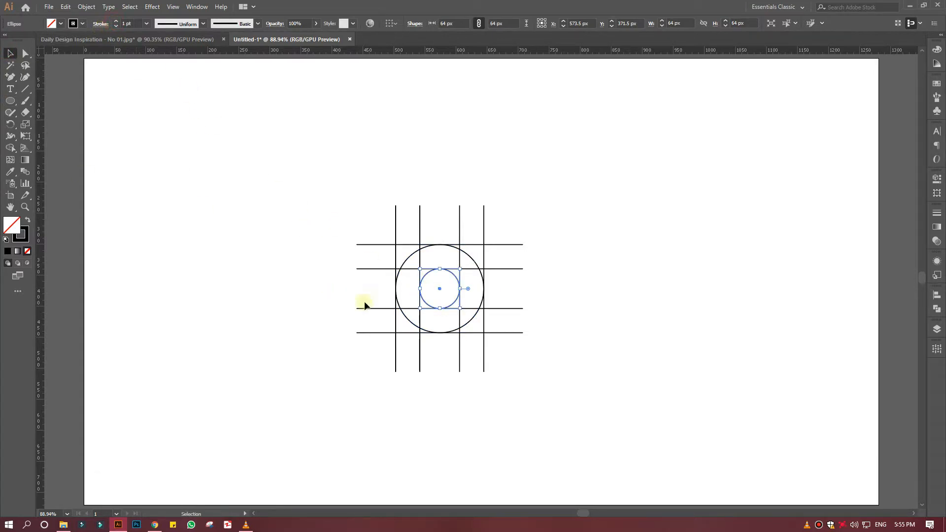
left_click(302, 278)
- Shrink a pasted-in-front copy of the outer circle to about 103 px, and place one such circle left of centre and another at the bottom centre
left_click(404, 265)
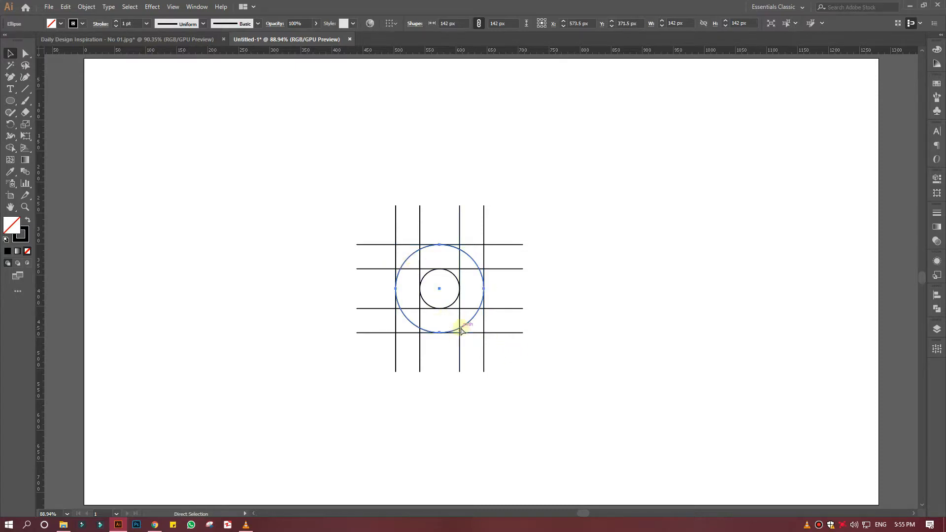
left_click(66, 7)
left_click(68, 8)
left_click(68, 8)
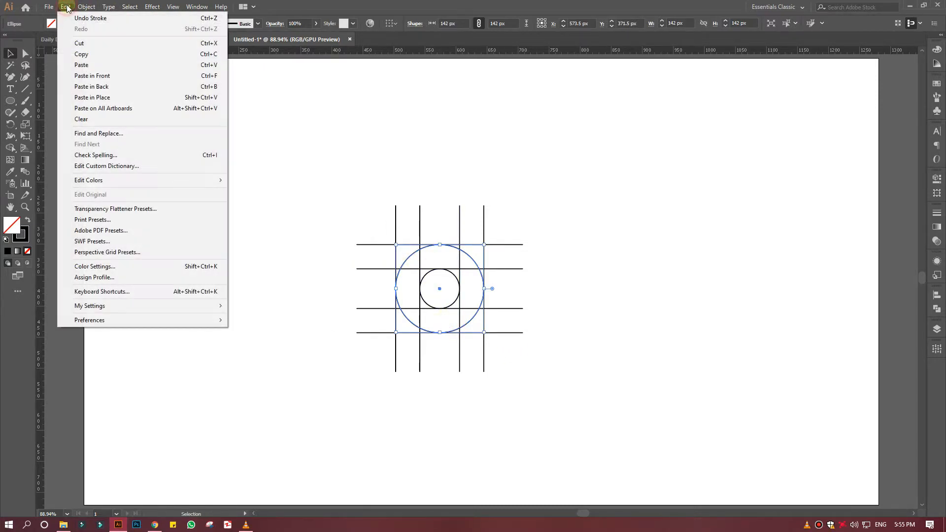
left_click(88, 55)
left_click(67, 9)
left_click(92, 75)
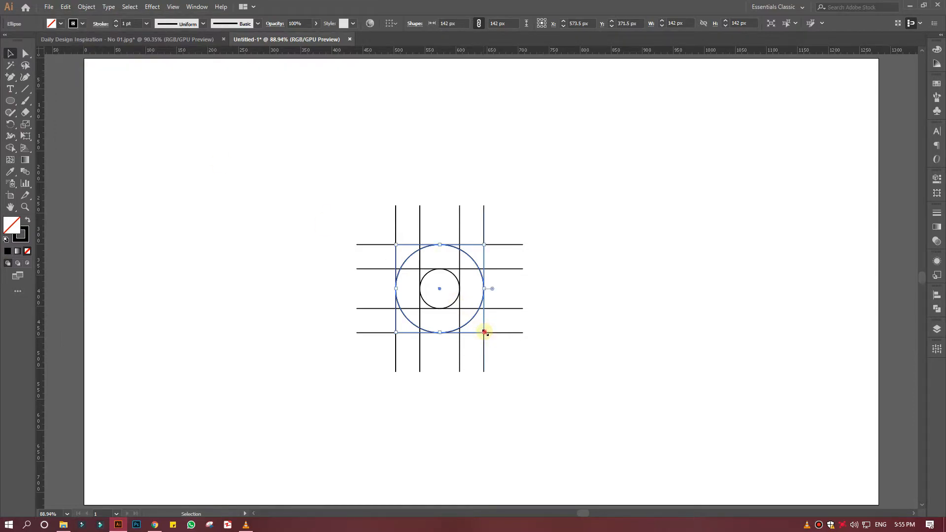
left_click_drag(484, 332, 458, 318)
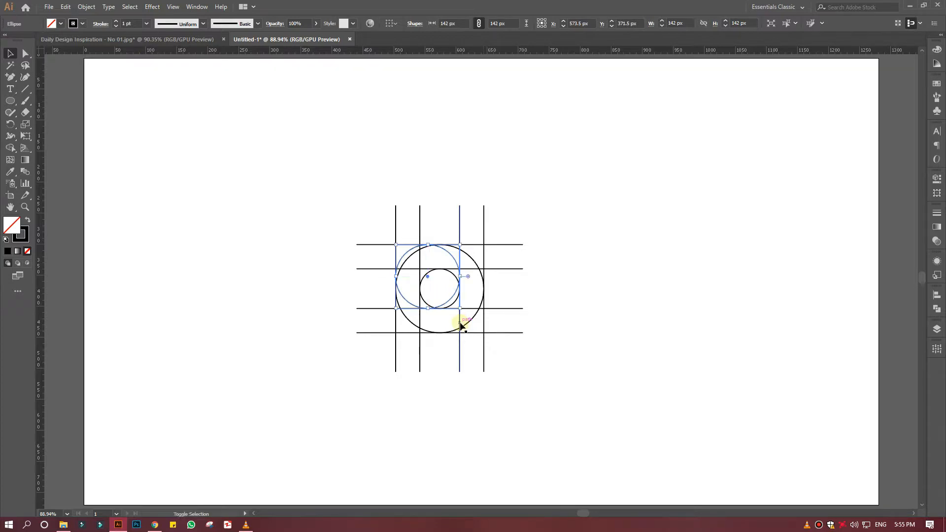
left_click_drag(428, 277, 440, 304)
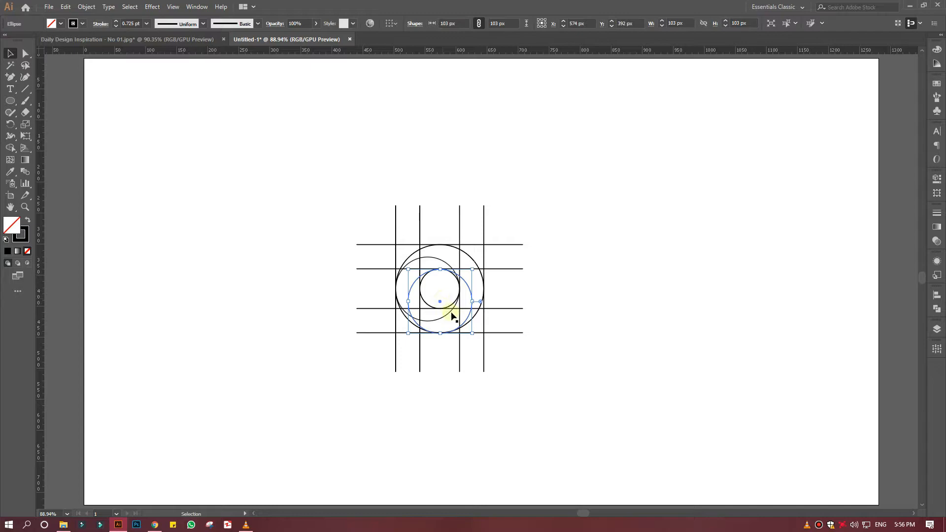
- Shrink a pasted-in-front copy of the lower 103 px circle to 40 px, and place two such circles below the inner circle and in the lower-right cell
left_click(66, 7)
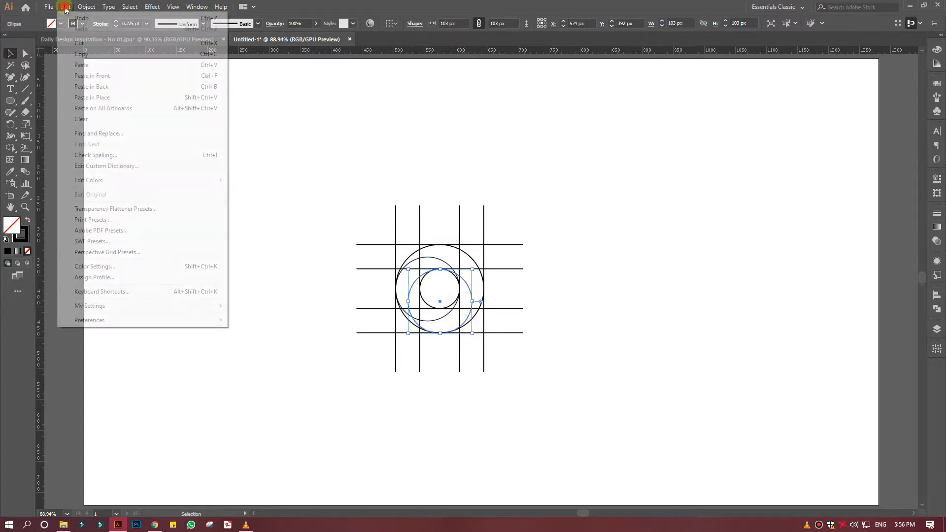
left_click(81, 54)
left_click(65, 7)
left_click(93, 76)
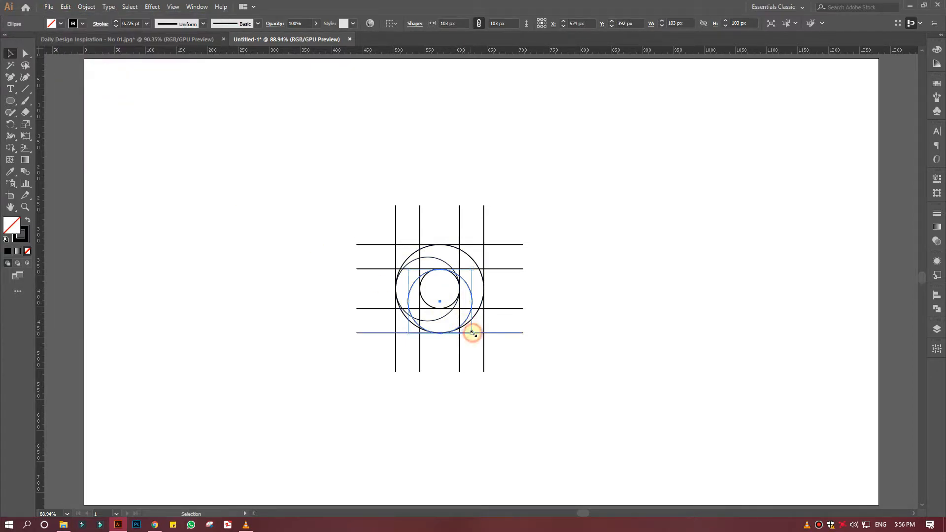
left_click_drag(472, 269, 474, 321)
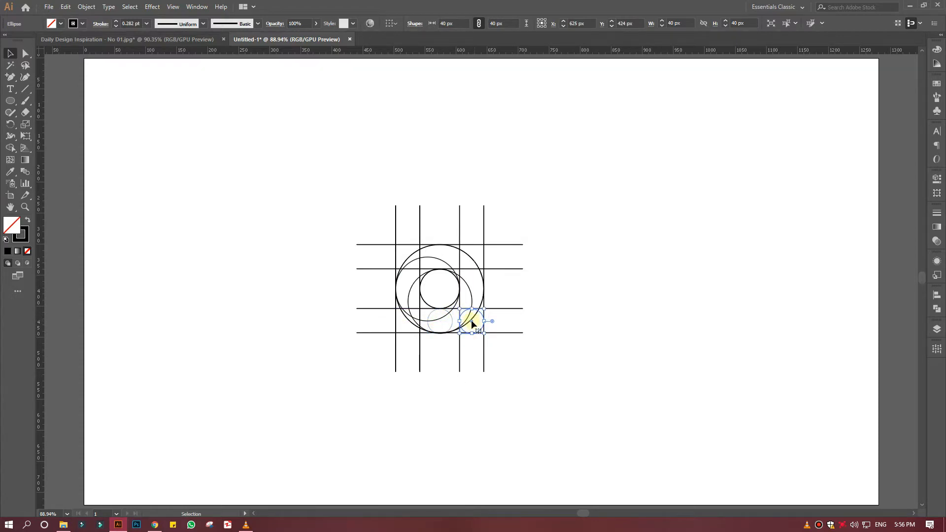
- Set the stroke weight of both 40 px circles to 1 pt
left_click(451, 323)
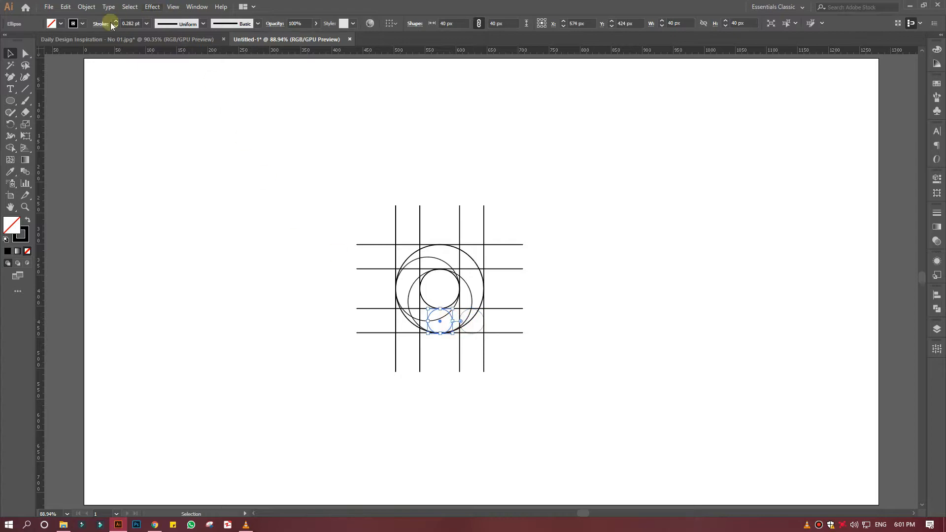
left_click(115, 21)
left_click(480, 319)
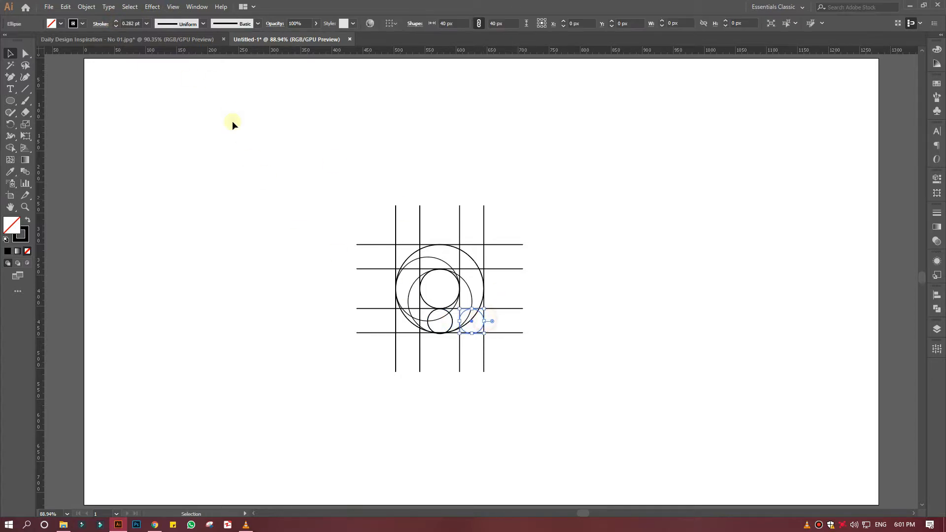
left_click(115, 22)
left_click(199, 188)
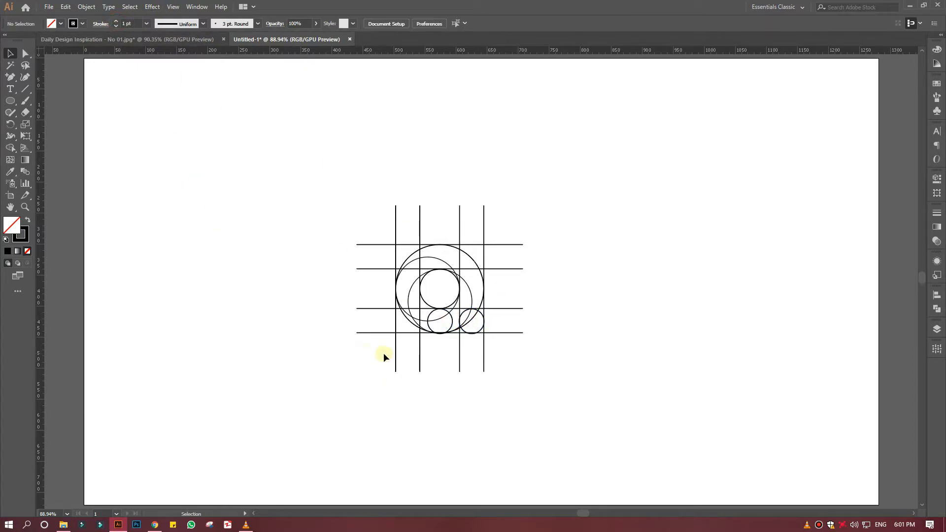
- Adjust the edges of the small lower-right circle to fit its grid cell, making it 38.5 px high
left_click(25, 207)
left_click_drag(433, 312, 657, 478)
scroll(527, 280, "down", 2)
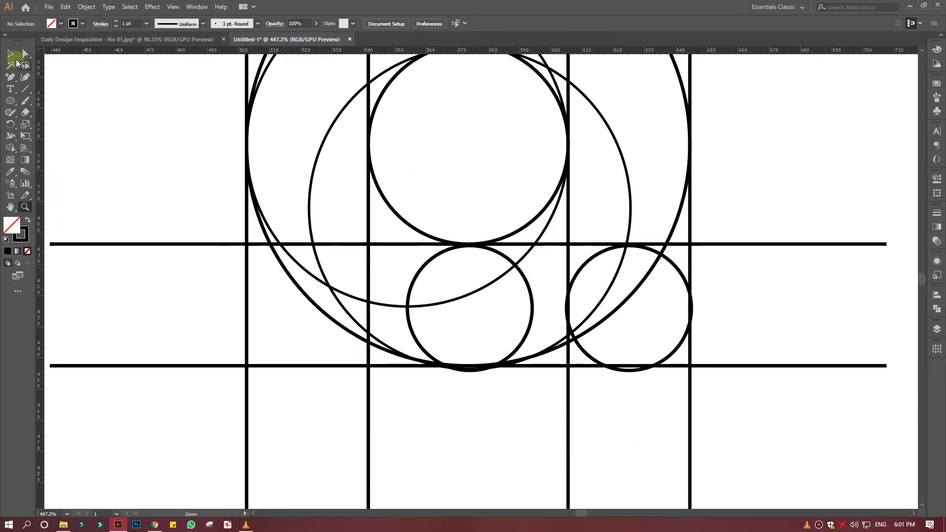
left_click(13, 54)
left_click(628, 369)
left_click_drag(629, 371, 630, 366)
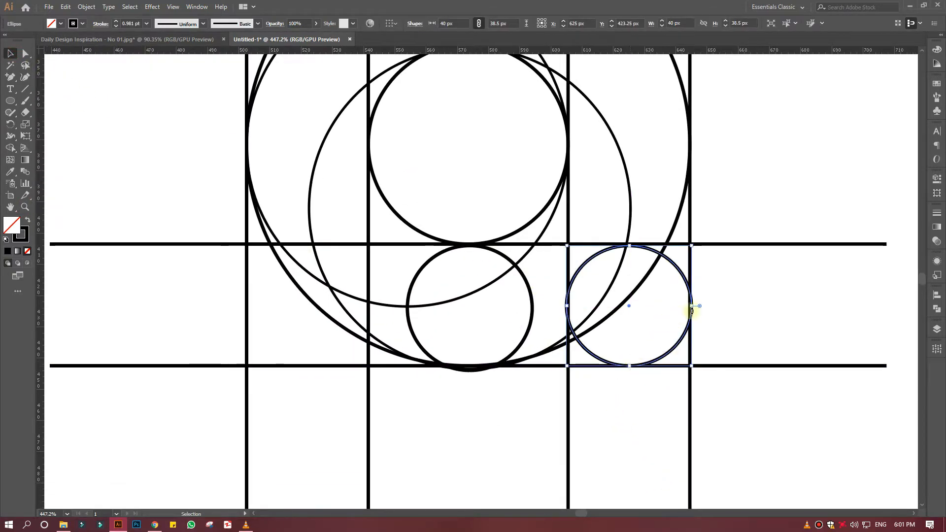
left_click_drag(690, 309, 689, 306)
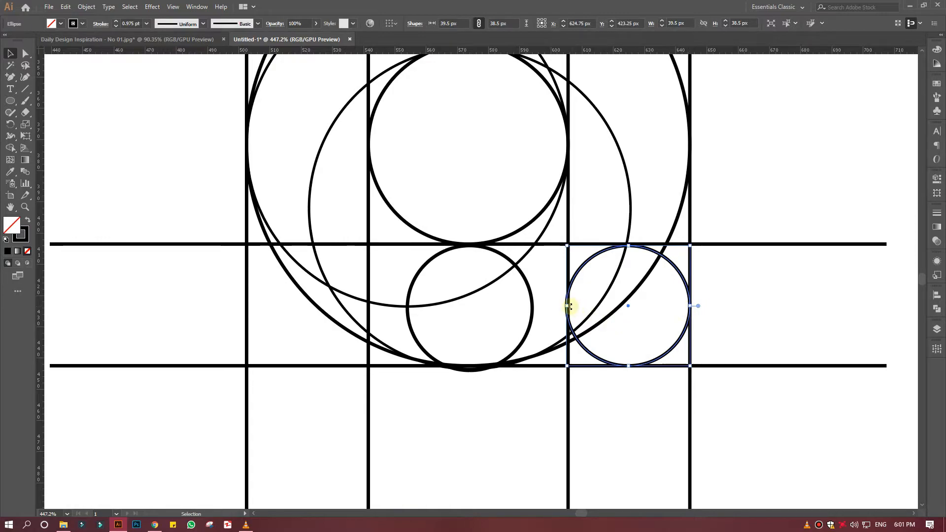
left_click_drag(569, 306, 567, 305)
- Fit the small bottom-centre circle between the two lower horizontal lines, and shorten the surrounding medium circle to 102 px high to meet the lowest line
left_click(465, 244)
left_click_drag(470, 245, 470, 244)
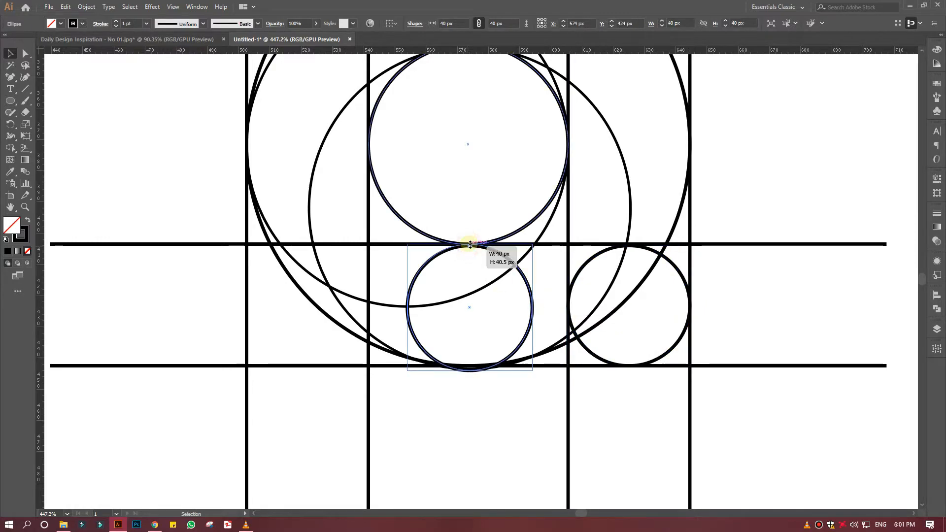
left_click(470, 371)
left_click_drag(470, 371, 470, 369)
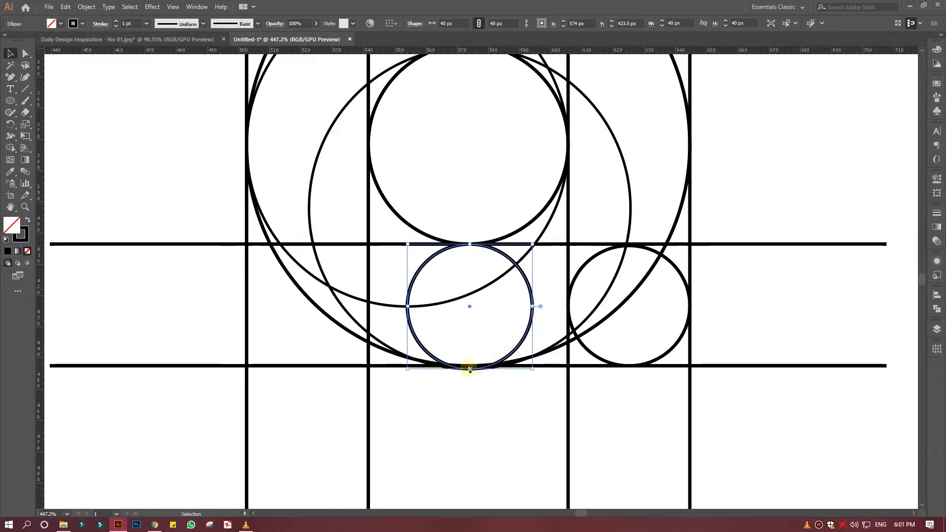
left_click(530, 357)
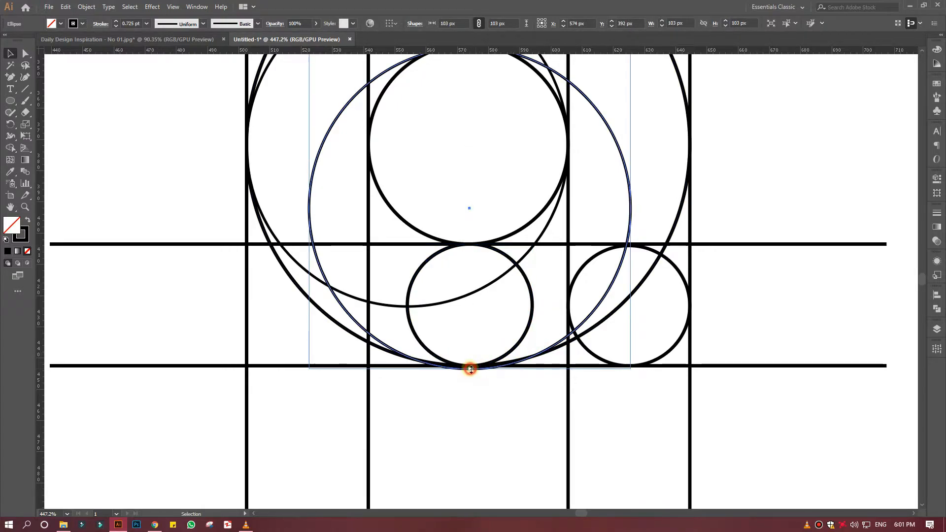
left_click_drag(471, 369, 471, 367)
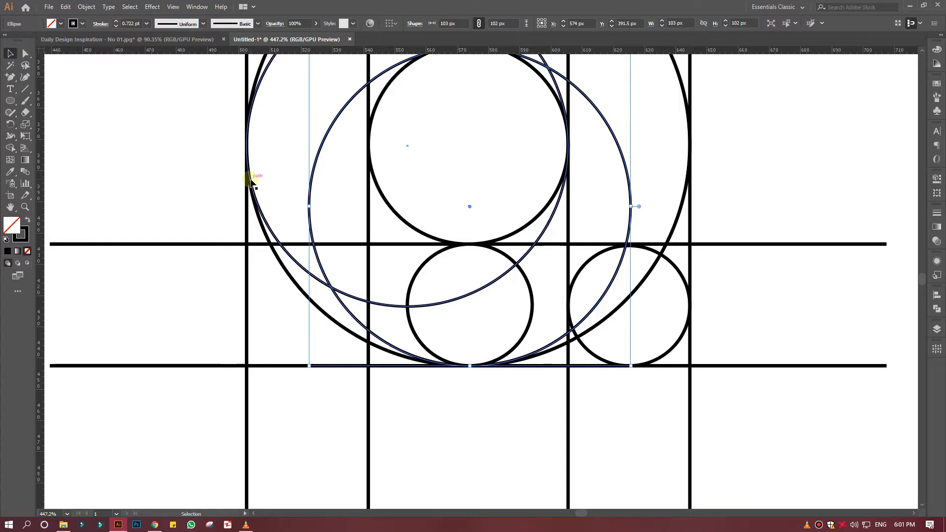
left_click(493, 246)
left_click(515, 234)
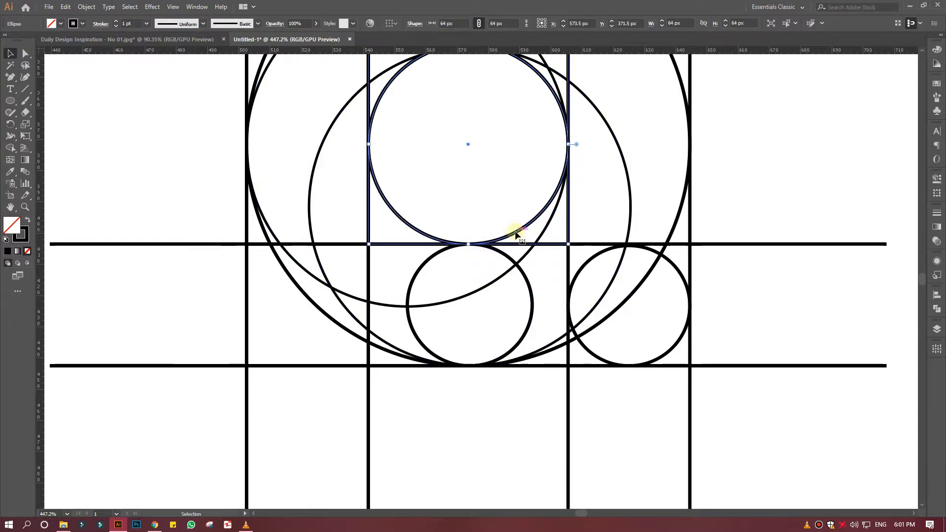
scroll(665, 232, "up", 5)
left_click(481, 112)
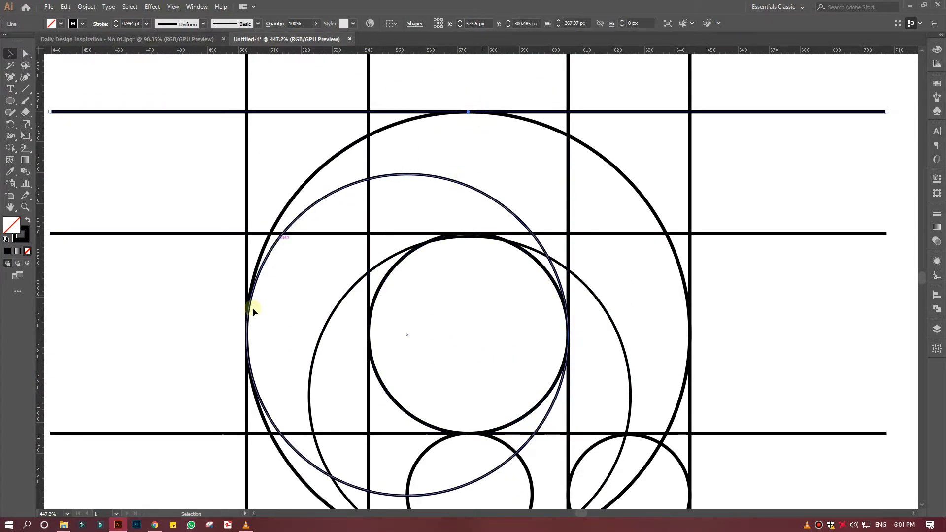
scroll(447, 356, "down", 2)
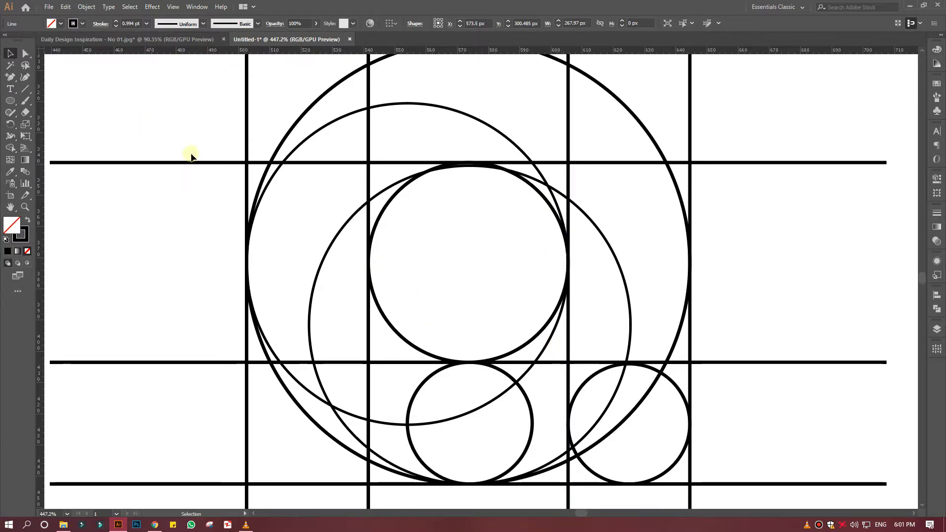
scroll(226, 171, "up", 2)
key("ctrl+minus")
scroll(246, 167, "down", 6)
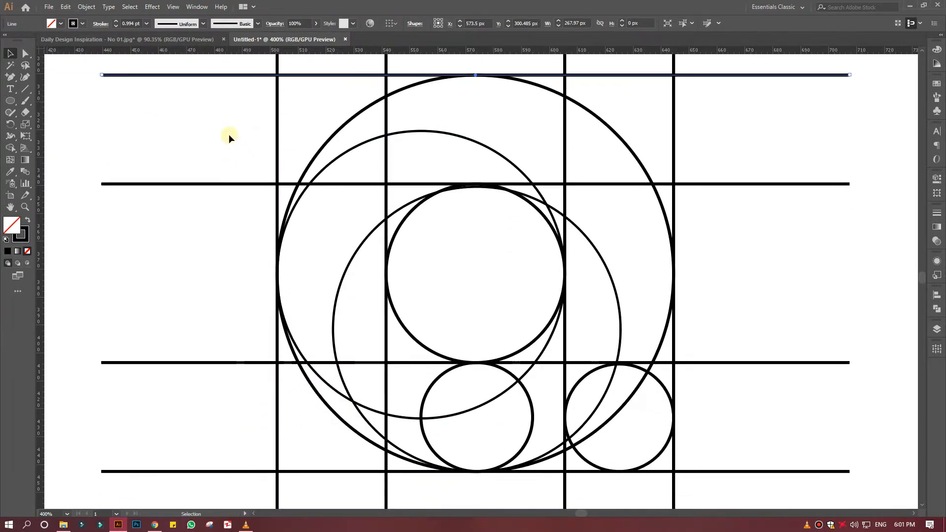
left_click_drag(207, 70, 739, 493)
scroll(379, 308, "down", 1)
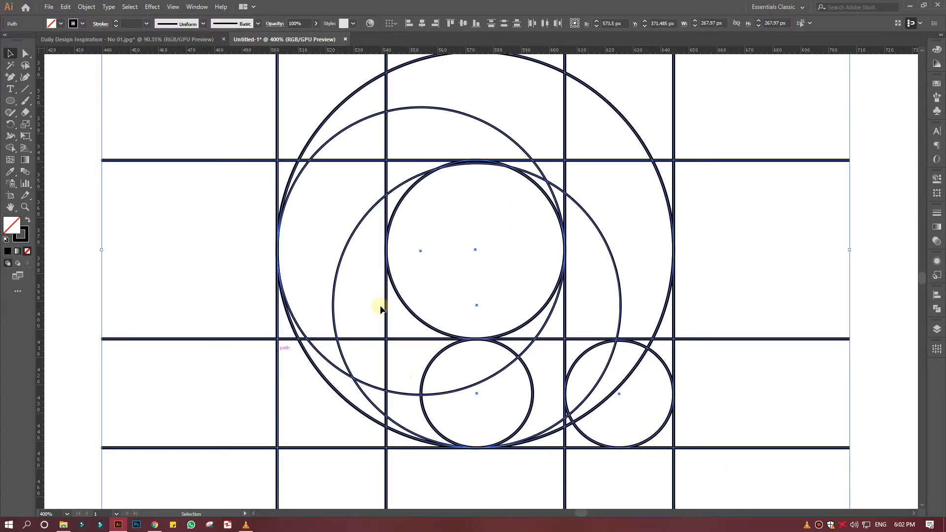
scroll(380, 309, "up", 1)
left_click(10, 148)
left_click(28, 220)
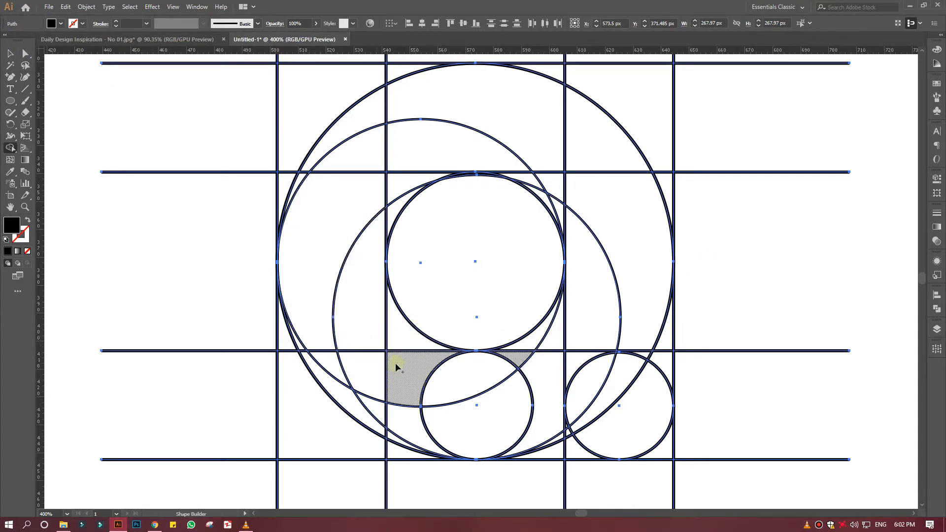
left_click(25, 207)
left_click(27, 220)
- Try to move the top anchor of the small bottom-centre circle sideways to the inner circle's lowest point
left_click_drag(485, 353, 550, 391)
left_click(12, 53)
left_click(681, 371)
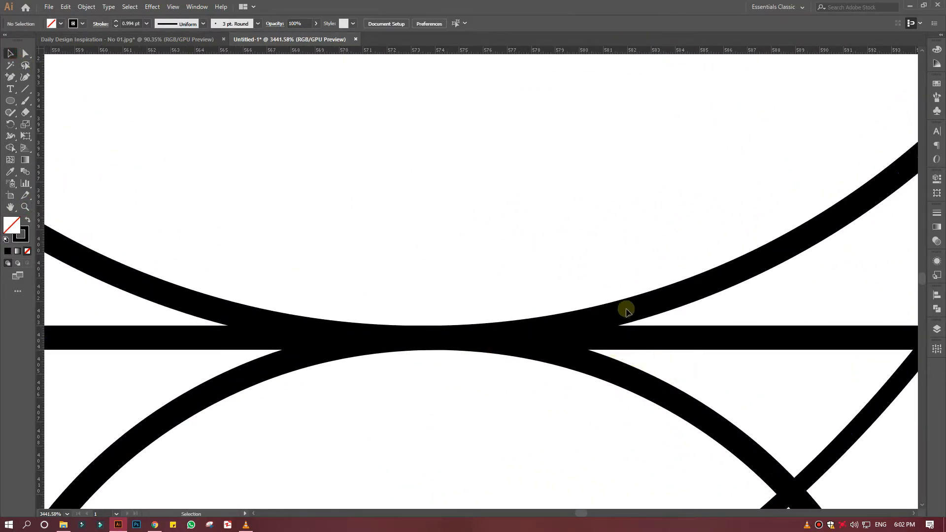
left_click(625, 311)
left_click(625, 363)
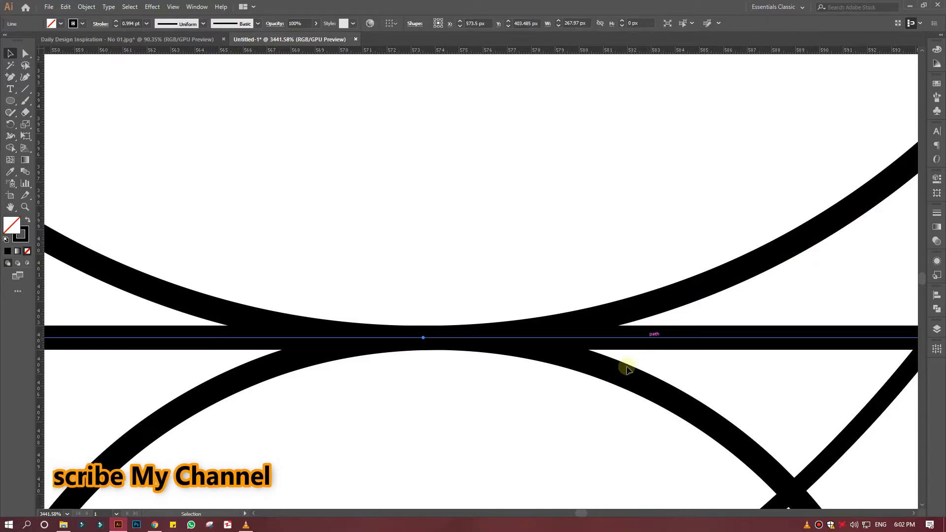
left_click(618, 377)
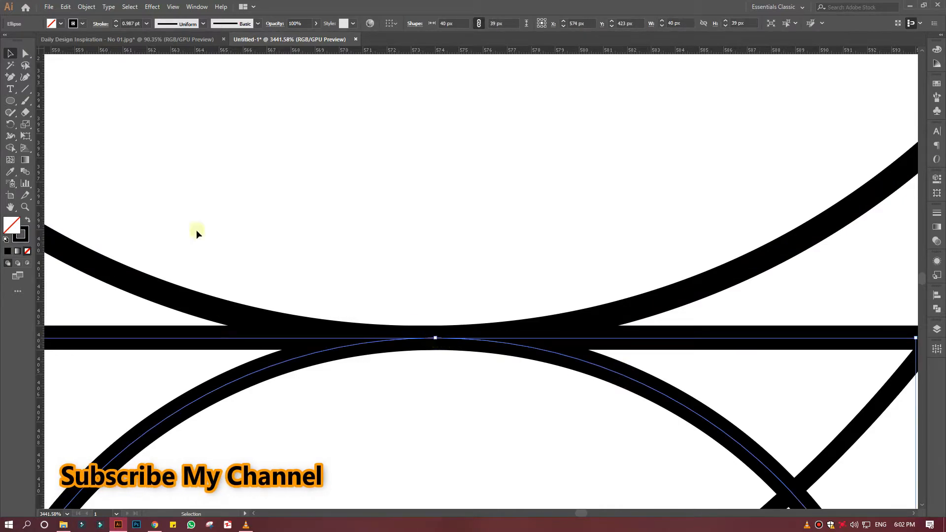
key("a")
left_click(470, 336)
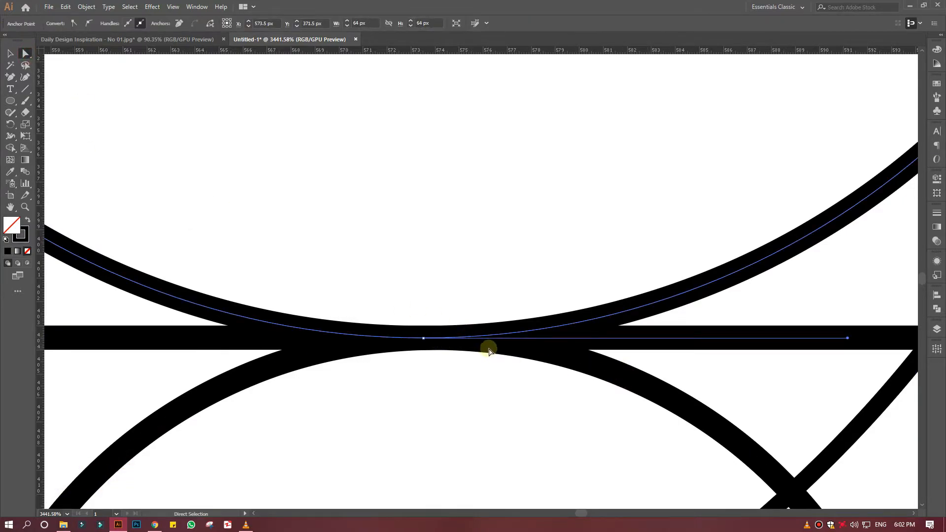
left_click(613, 374)
left_click_drag(437, 337, 425, 340)
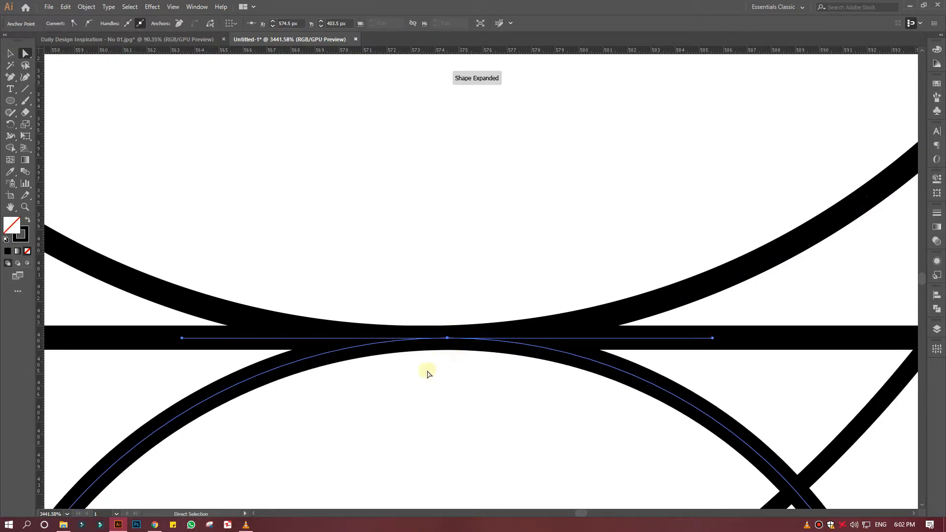
left_click_drag(713, 338, 713, 339)
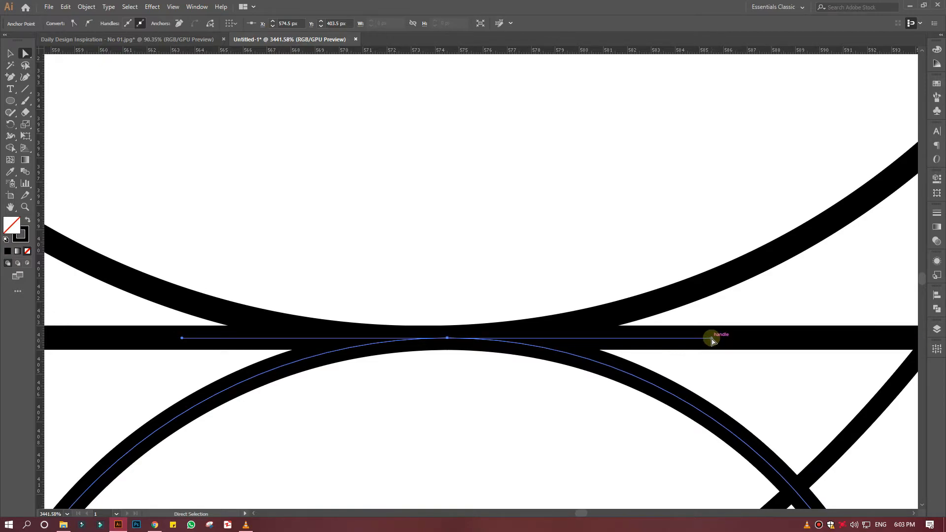
scroll(713, 340, "down", 5)
scroll(561, 303, "down", 3)
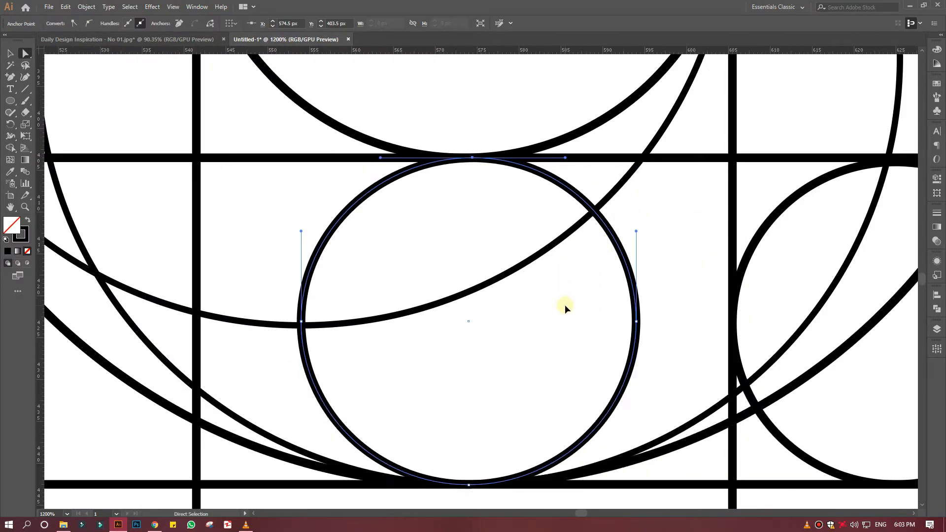
key("ctrl+minus")
key("ctrl+minus")
key("ctrl+minus")
scroll(564, 305, "up", 4)
scroll(553, 300, "down", 1)
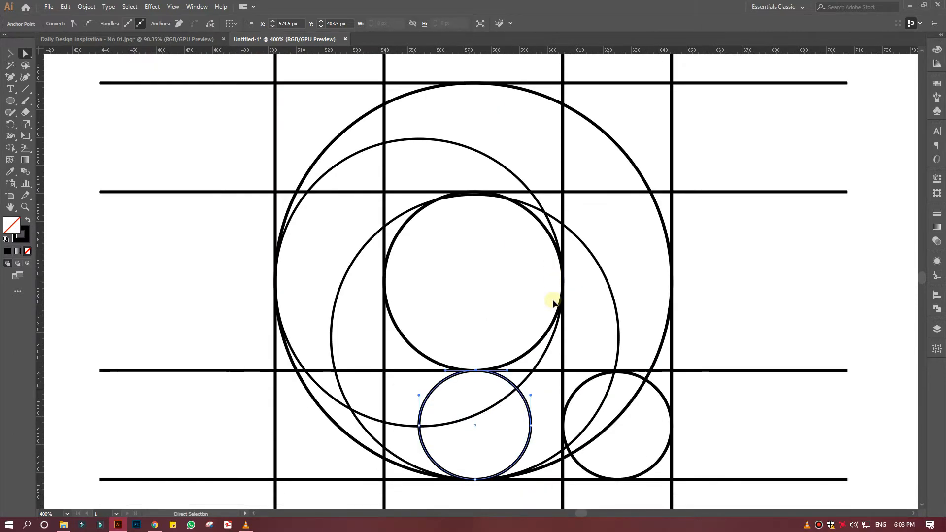
key("ctrl+minus")
left_click(7, 54)
left_click_drag(205, 84, 770, 438)
left_click(771, 437)
scroll(736, 506, "down", 1)
key("ctrl+a")
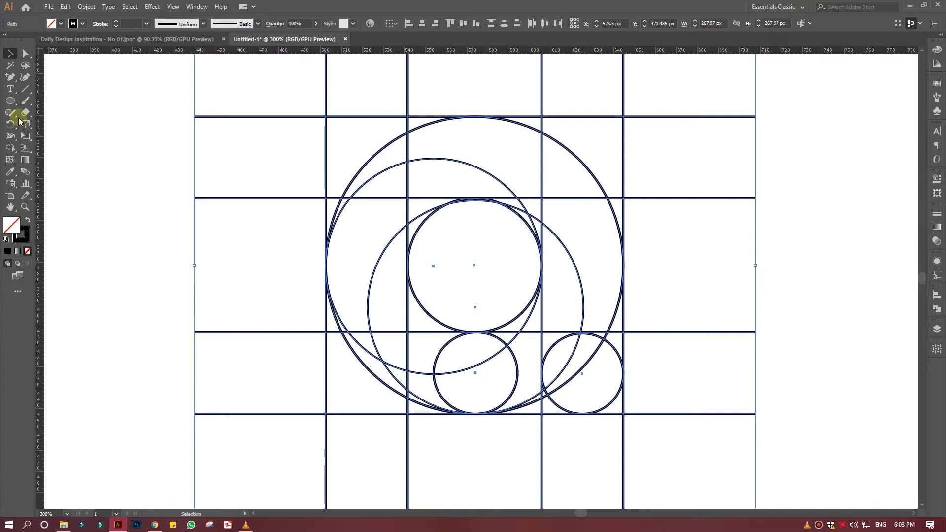
left_click(10, 147)
left_click(28, 219)
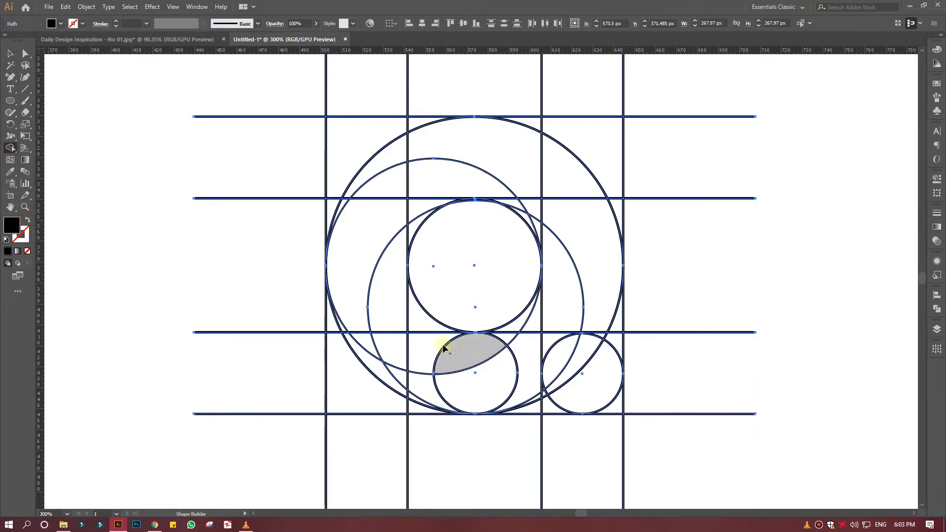
left_click(27, 220)
left_click(25, 207)
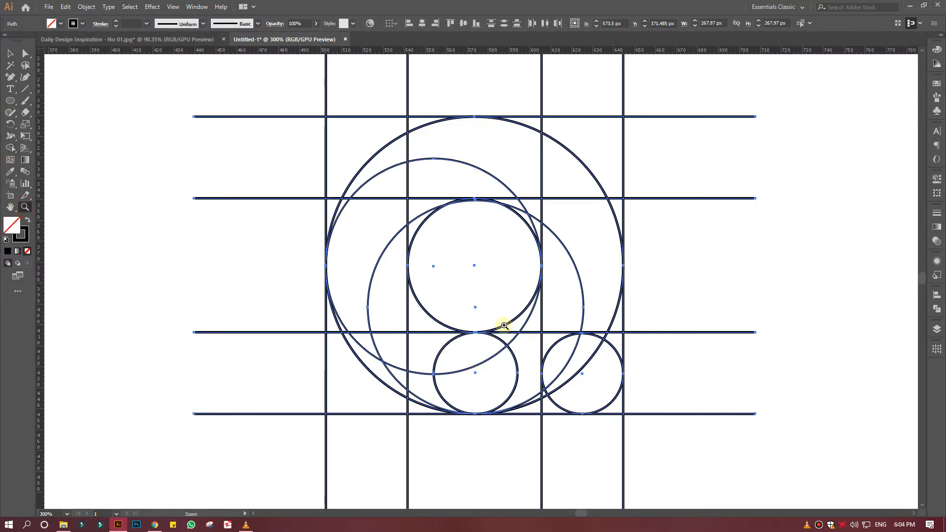
- Nudge the small bottom-centre circle sideways to X 573.75 px where it meets the inner circle
left_click_drag(473, 334, 650, 458)
left_click_drag(549, 367, 642, 433)
scroll(528, 381, "down", 4)
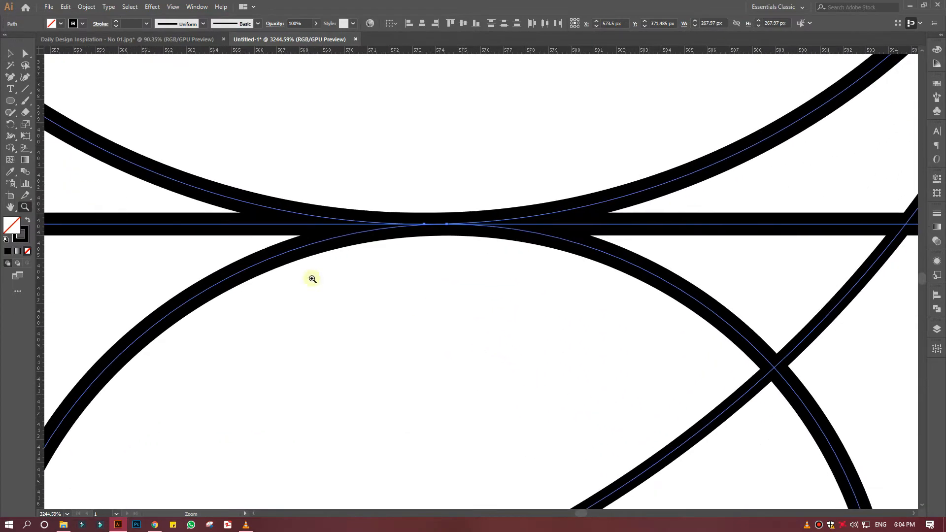
key("ctrl+shift+a")
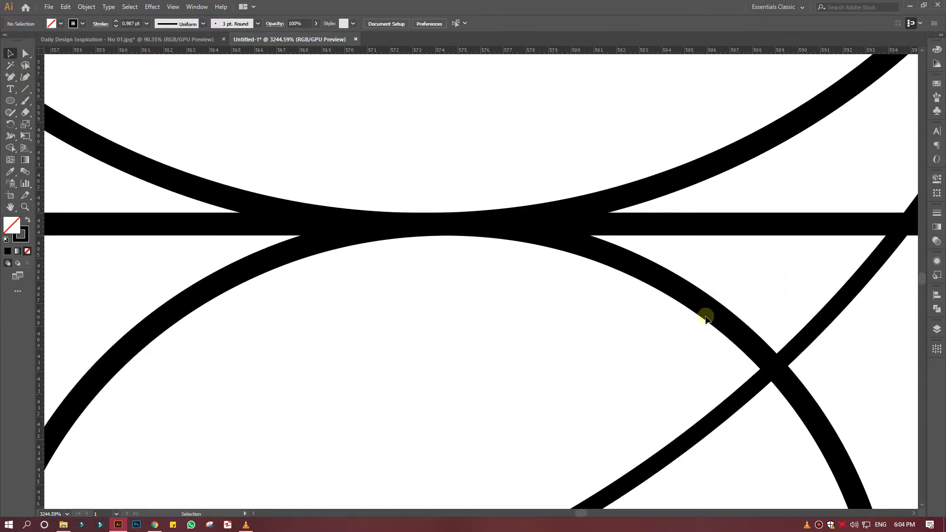
left_click(444, 228)
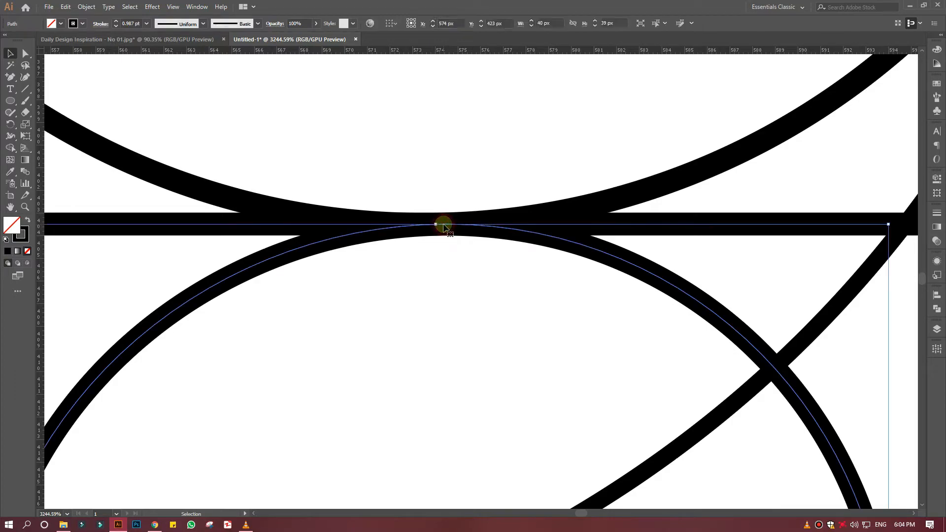
left_click(626, 187)
left_click(555, 243)
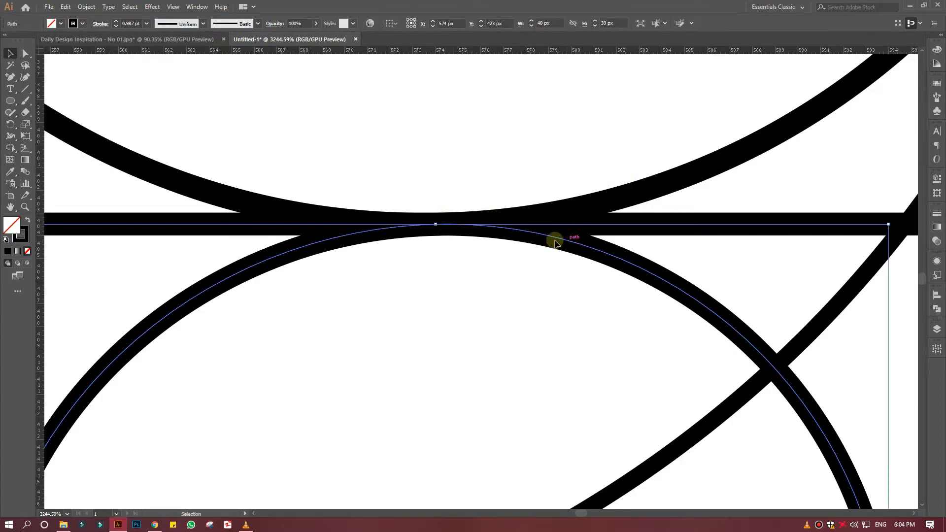
key("z")
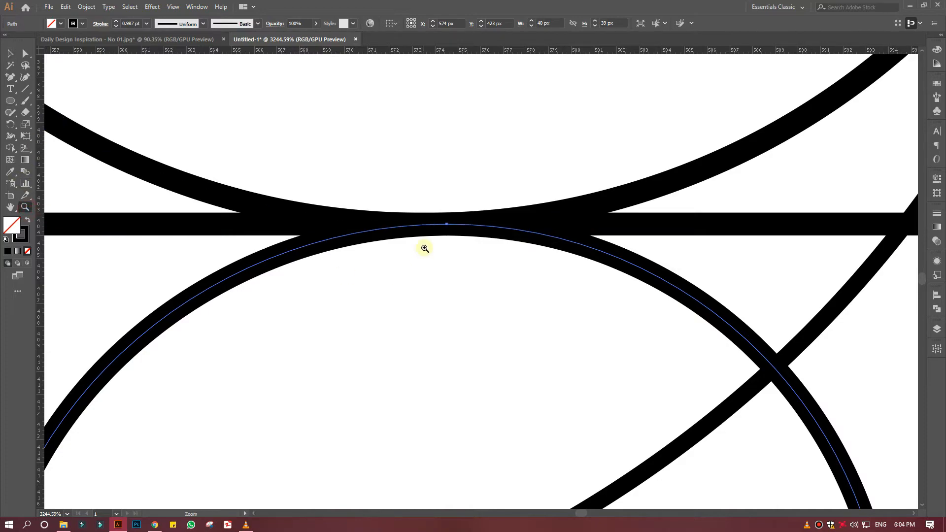
left_click_drag(424, 249, 519, 255)
key("a")
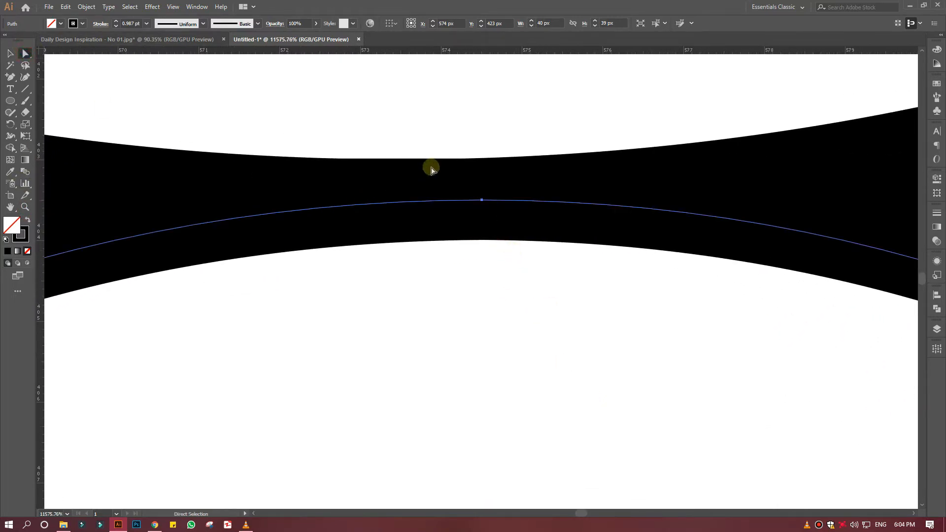
left_click(481, 200)
left_click_drag(491, 145, 595, 218)
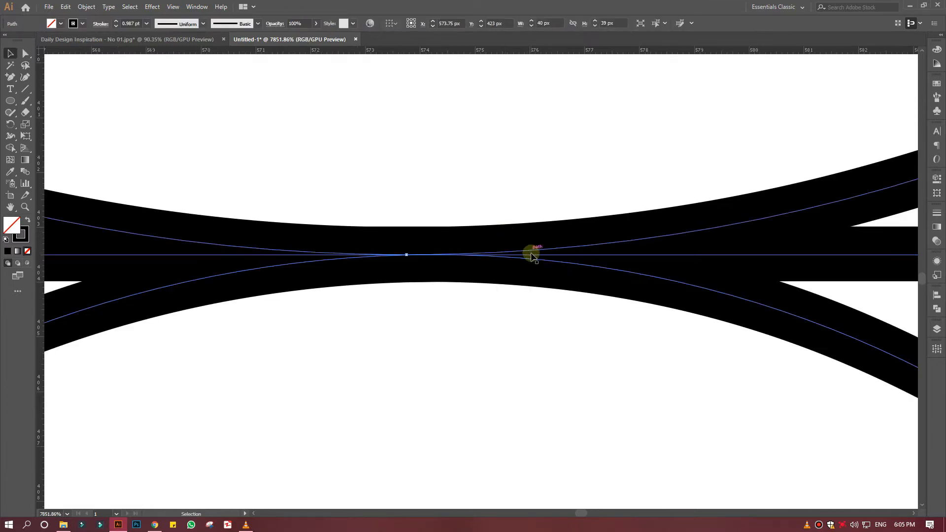
- Shift the horizontal line between the inner and small bottom-centre circles sideways by about 1 px
left_click(530, 252)
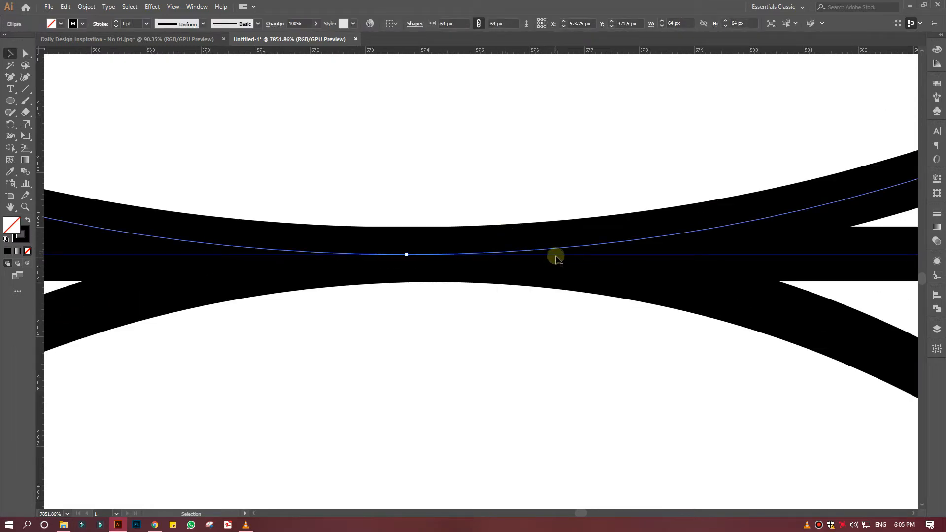
left_click(554, 254)
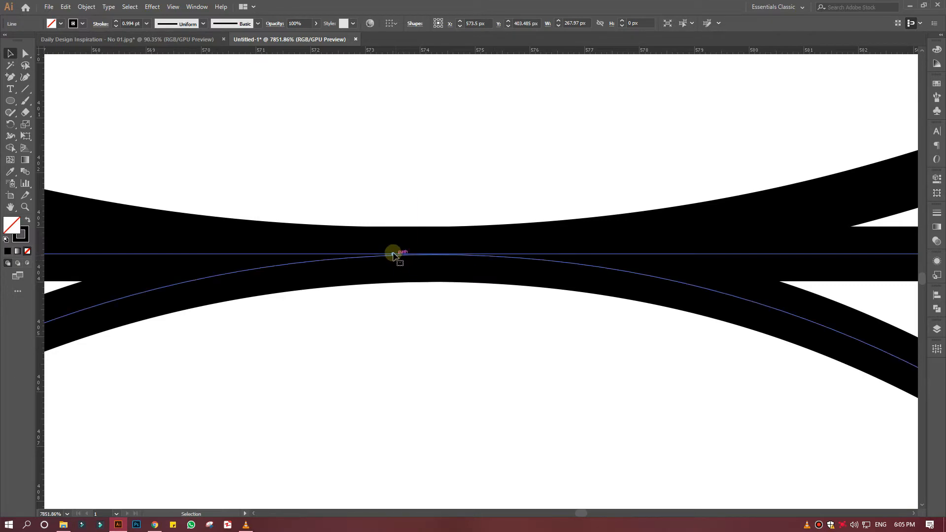
left_click_drag(393, 255, 448, 256)
left_click(509, 302)
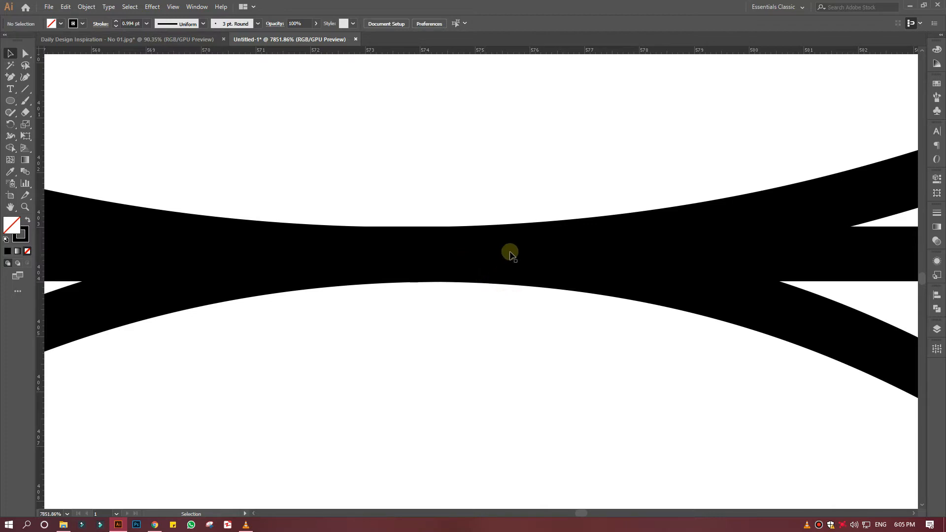
- Try to realign the small bottom-centre circle's top anchor along the line, and select the meeting anchors to compare them
left_click(790, 320)
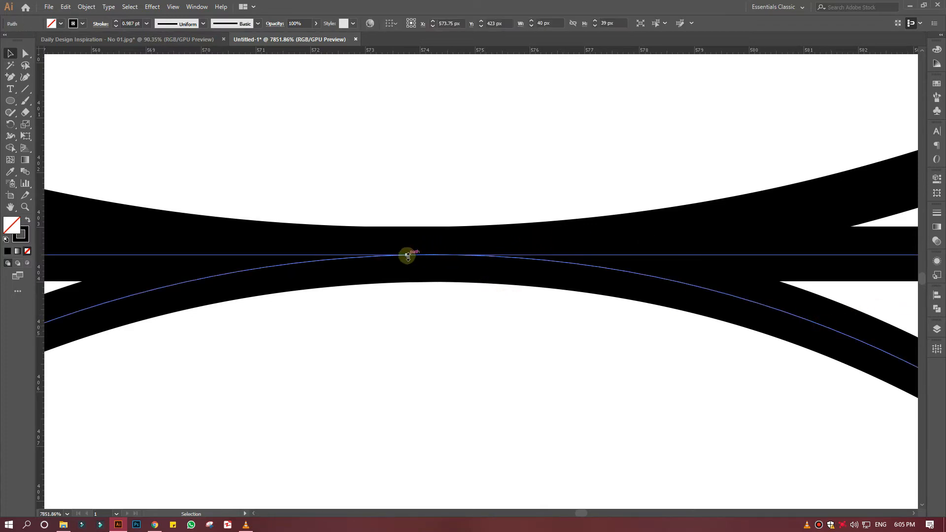
left_click(24, 52)
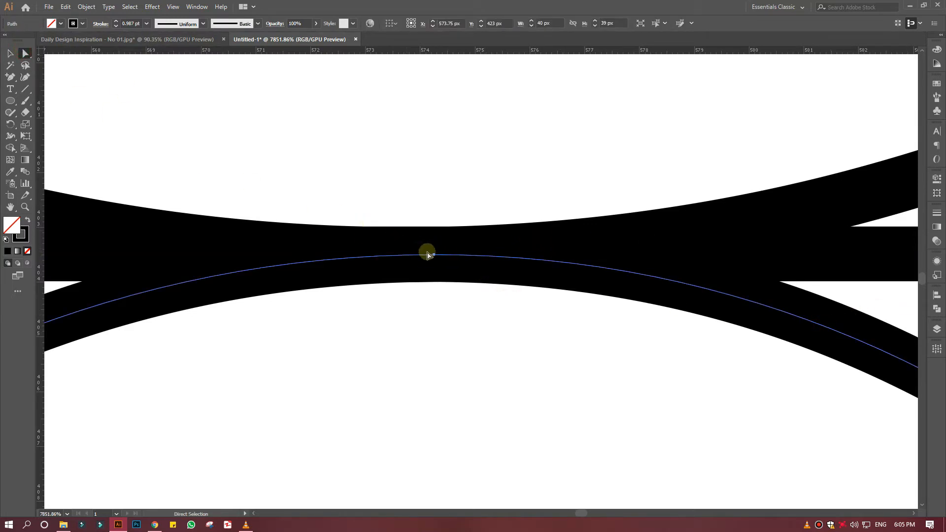
left_click_drag(427, 254, 417, 256)
left_click_drag(407, 255, 435, 256)
left_click_drag(372, 206, 510, 345)
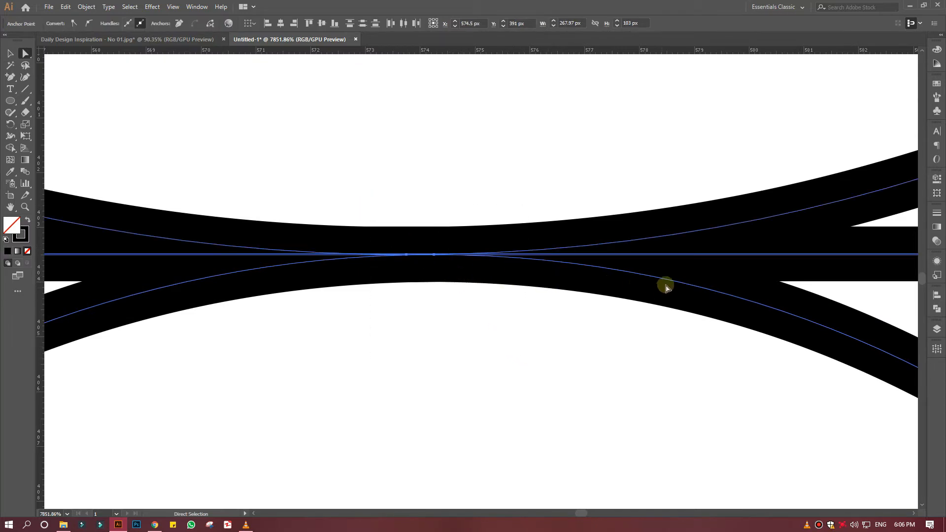
left_click(827, 287)
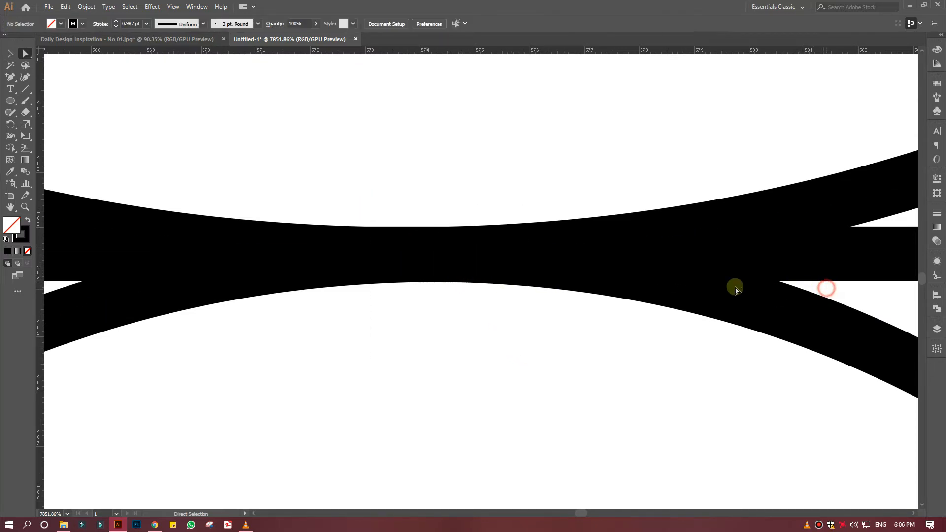
left_click(561, 262)
mouse_move(430, 254)
left_mouse_down()
mouse_move(452, 256)
mouse_move(443, 256)
left_mouse_up()
left_click_drag(403, 191, 522, 329)
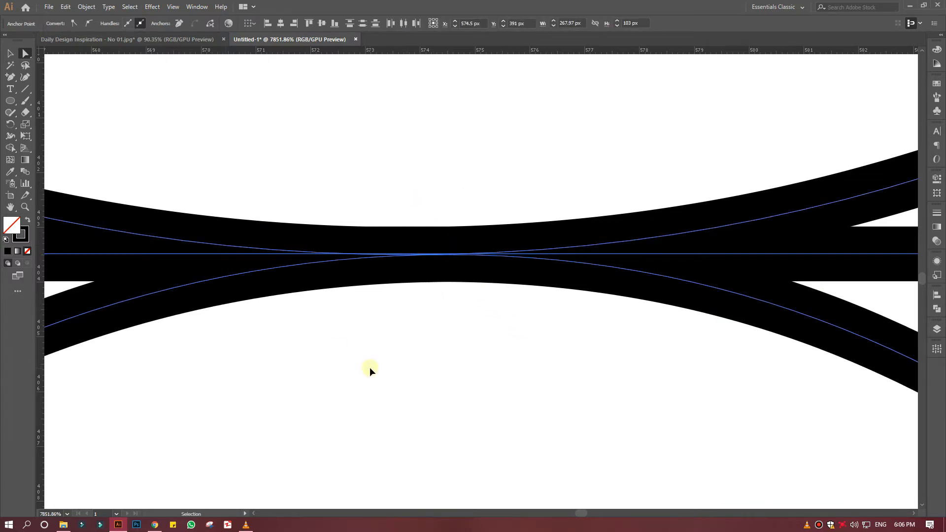
- Move the small bottom-centre circle's top anchor to X 573.5 px, Y 403.5 px, and adjust its direction handle
key("ctrl+minus")
key("ctrl+minus")
key("ctrl+minus")
key("ctrl+minus")
key("ctrl+minus")
key("ctrl+minus")
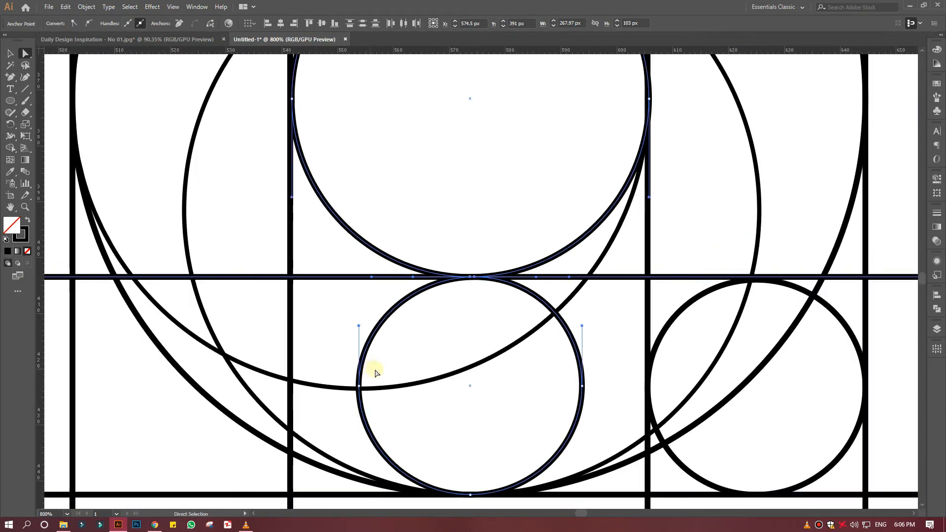
left_click(338, 317)
left_click(424, 292)
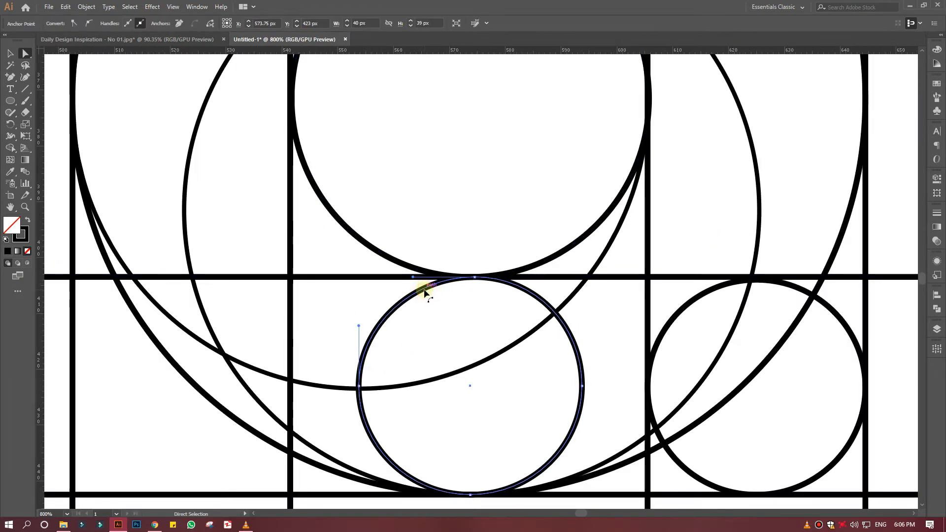
left_click(396, 278)
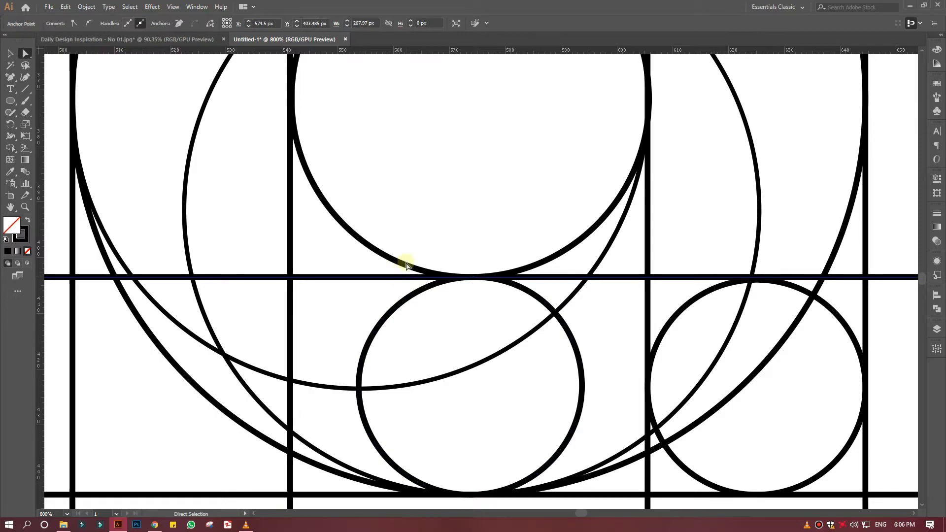
left_click(407, 265)
left_click(433, 286)
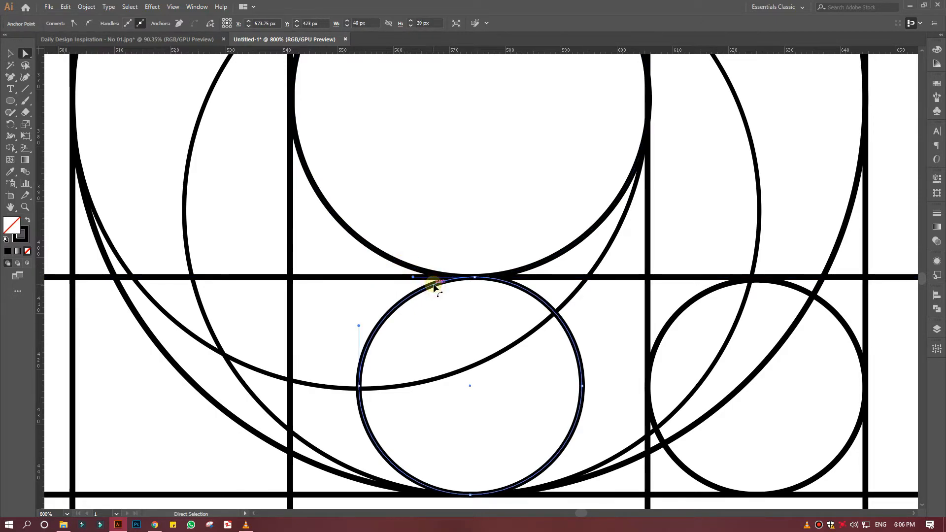
left_click(468, 278)
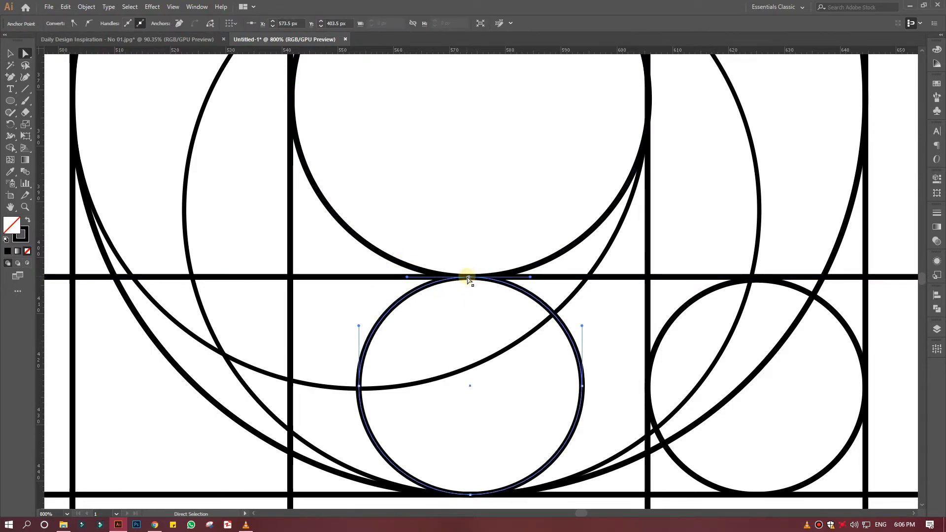
left_click_drag(531, 278, 531, 272)
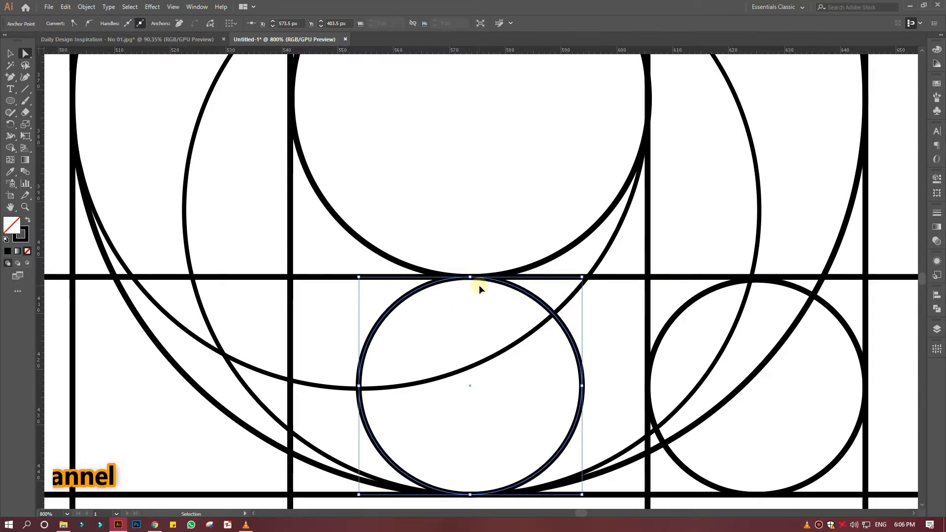
left_click_drag(391, 207, 596, 422)
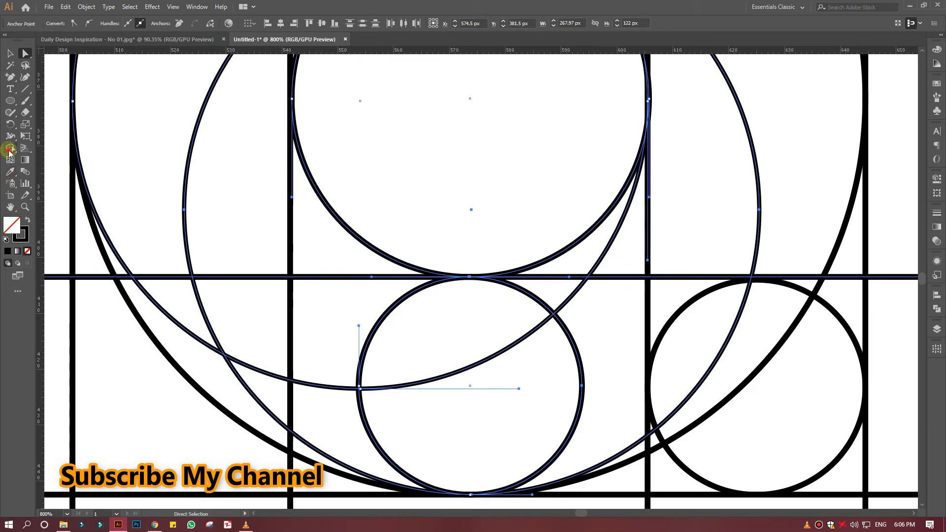
left_click(9, 148)
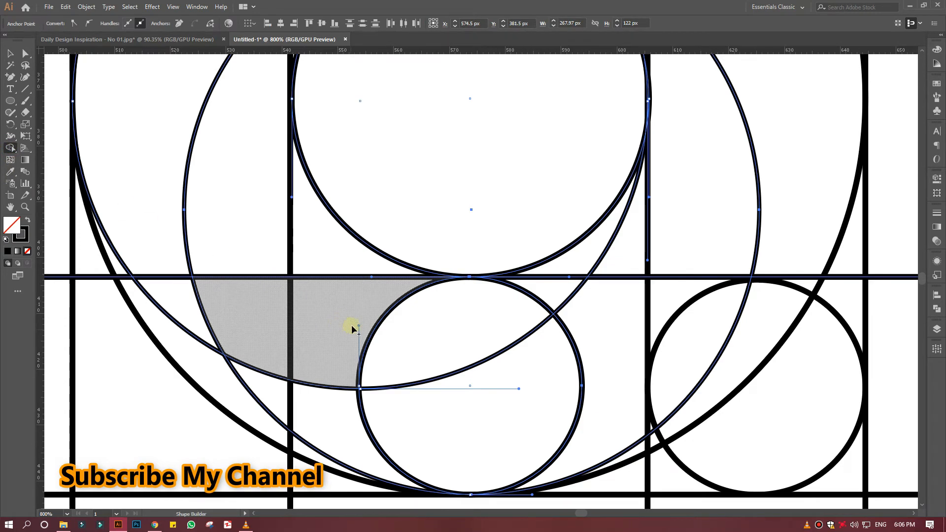
left_click(25, 207)
left_click(498, 365, "alt")
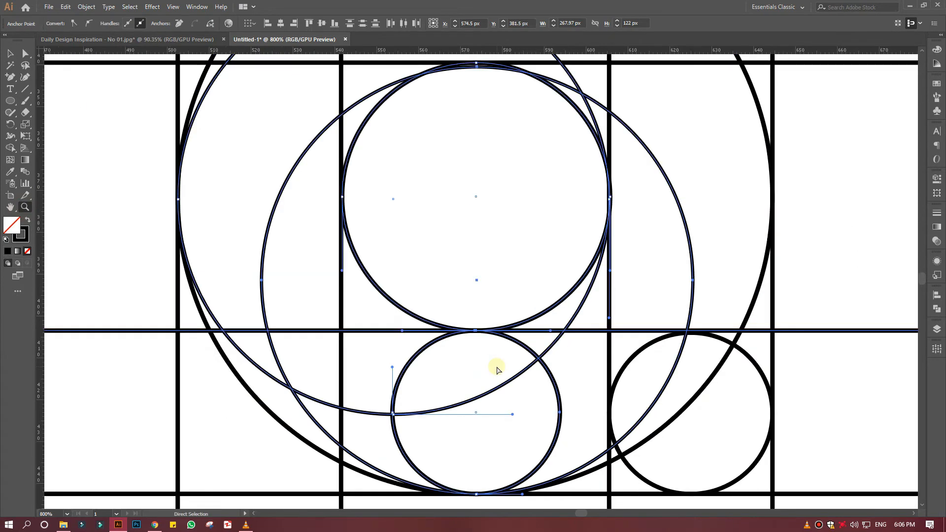
left_click(497, 368, "alt")
scroll(247, 262, "up", 1)
- Select all guide lines and circles, and merge the bottom-centre circle with the inner crescent regions into one black, strokeless shape using Shape Builder
left_click(10, 54)
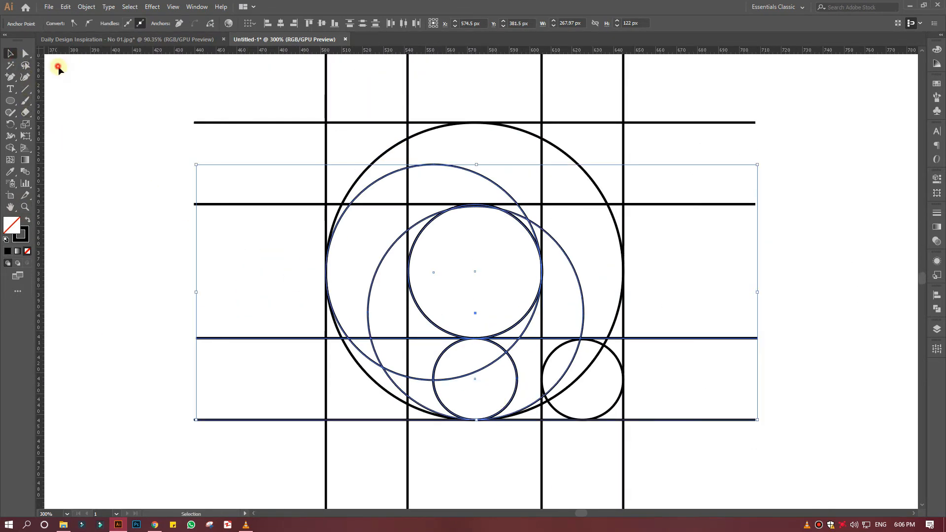
left_click_drag(58, 69, 697, 443)
left_click(10, 148)
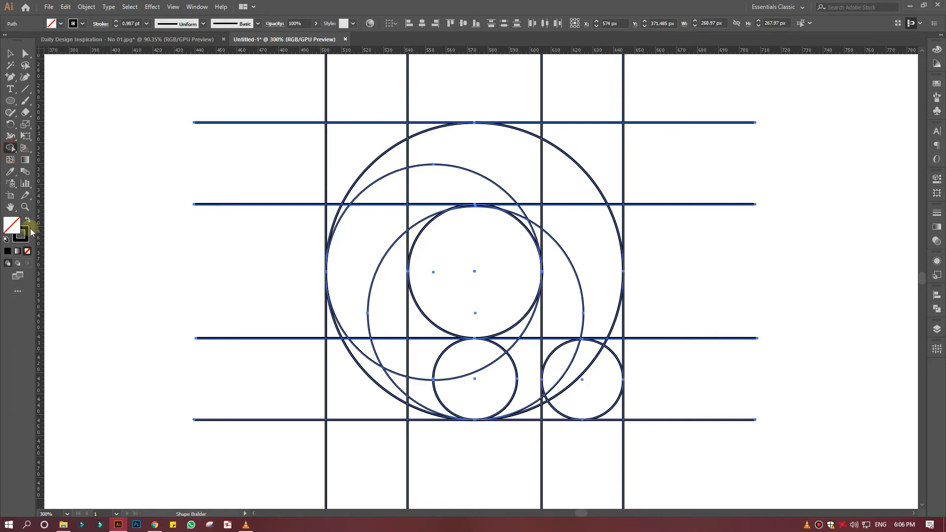
key("shift+x")
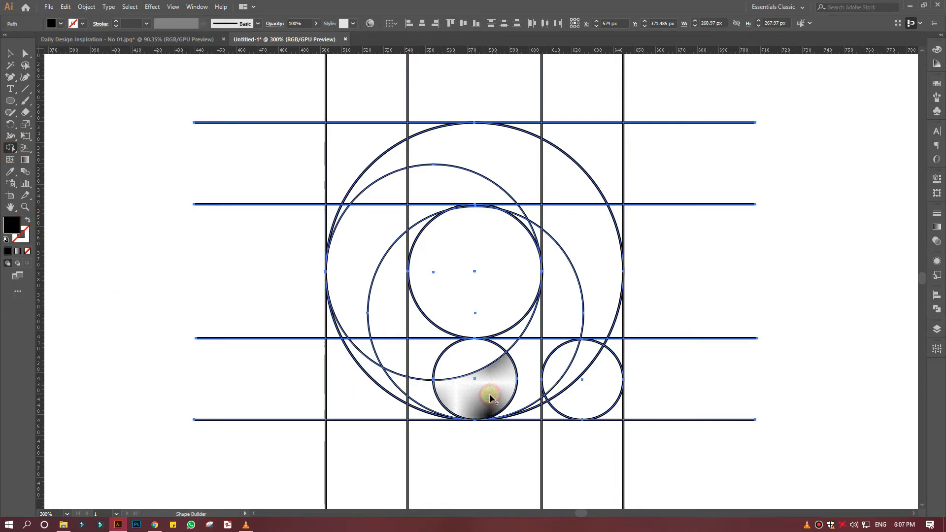
mouse_move(491, 398)
left_mouse_down()
mouse_move(480, 364)
mouse_move(430, 394)
mouse_move(402, 381)
mouse_move(401, 366)
mouse_move(415, 361)
mouse_move(396, 325)
mouse_move(415, 326)
mouse_move(395, 298)
left_mouse_up()
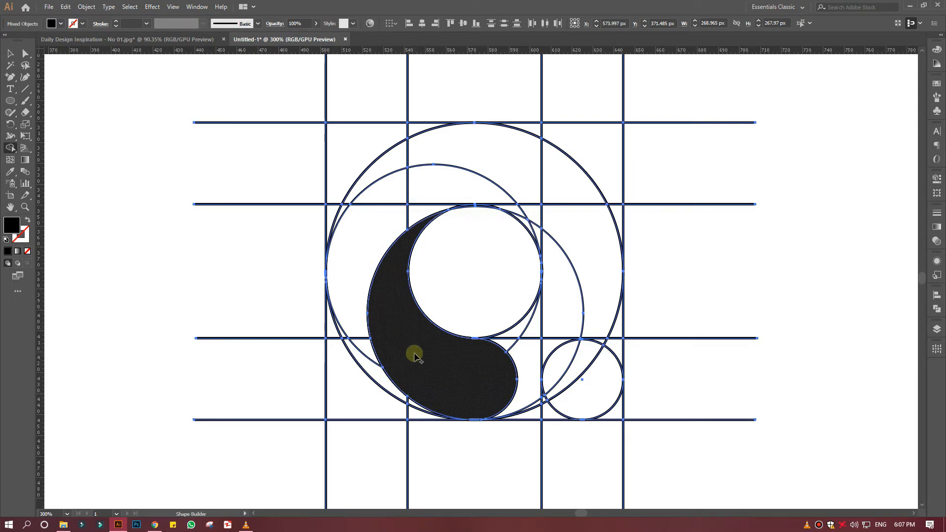
- Merge the regions of the middle crescent, from the bottom around the left side and over the inner circle, into one black shape
mouse_move(389, 387)
left_mouse_down()
mouse_move(410, 402)
mouse_move(339, 334)
mouse_move(344, 307)
left_mouse_up()
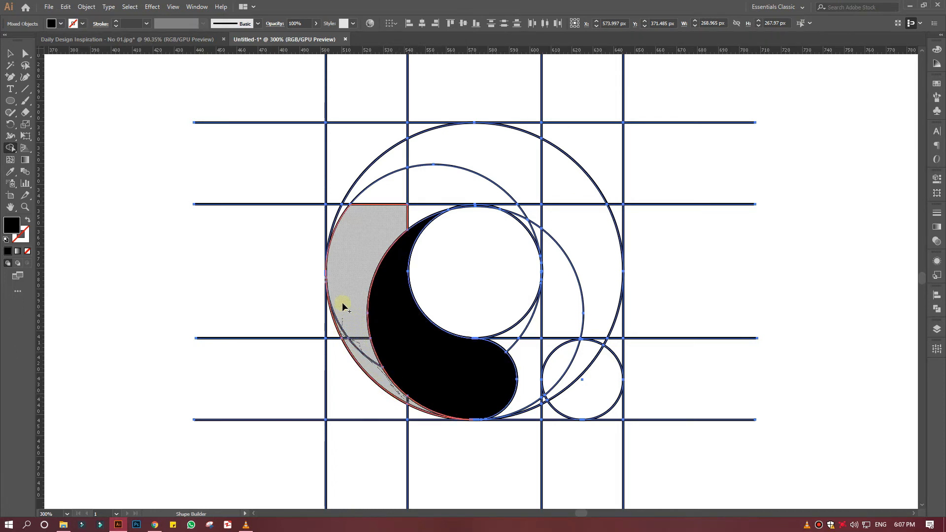
mouse_move(382, 206)
left_mouse_down()
mouse_move(406, 190)
mouse_move(439, 189)
mouse_move(426, 209)
left_mouse_up()
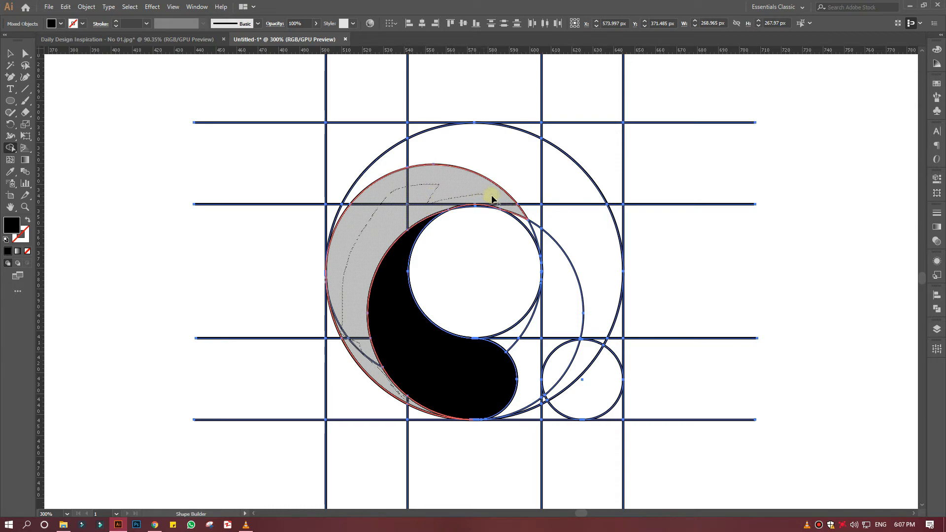
left_click_drag(526, 224, 511, 228)
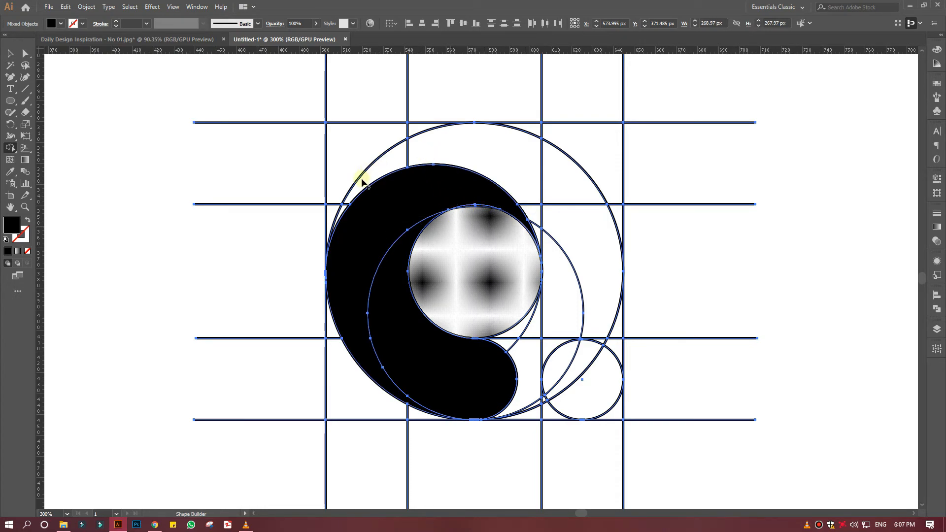
- Merge the outer arc, right stem and small bottom-right circle regions into one continuous black shape
mouse_move(370, 186)
left_mouse_down()
mouse_move(397, 152)
mouse_move(399, 165)
left_mouse_up()
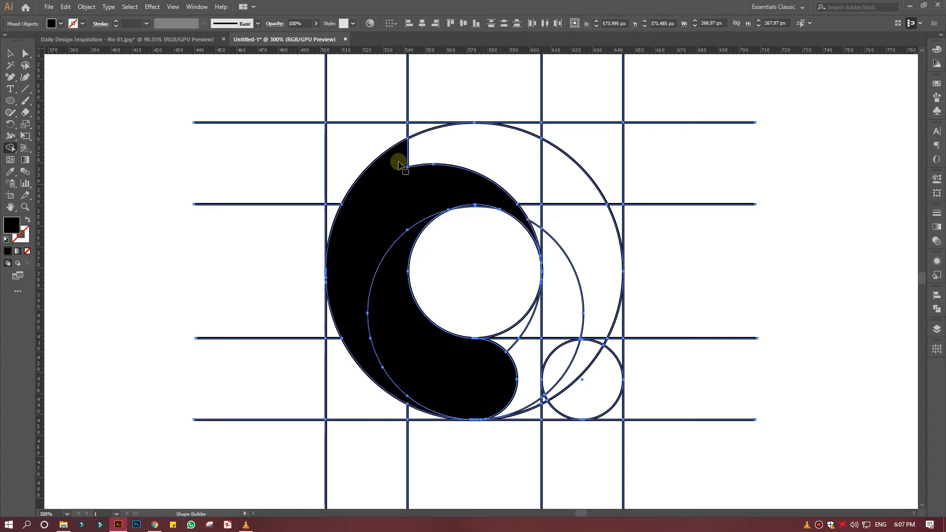
key("ctrl+z")
left_click_drag(338, 210, 343, 211)
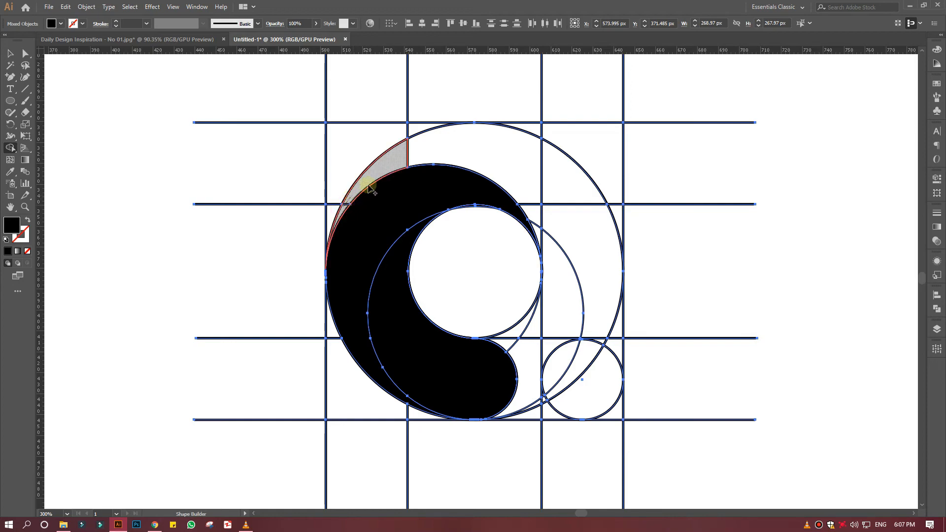
mouse_move(412, 156)
left_mouse_down()
mouse_move(458, 150)
mouse_move(521, 177)
mouse_move(546, 248)
mouse_move(579, 270)
mouse_move(570, 197)
mouse_move(593, 248)
left_mouse_up()
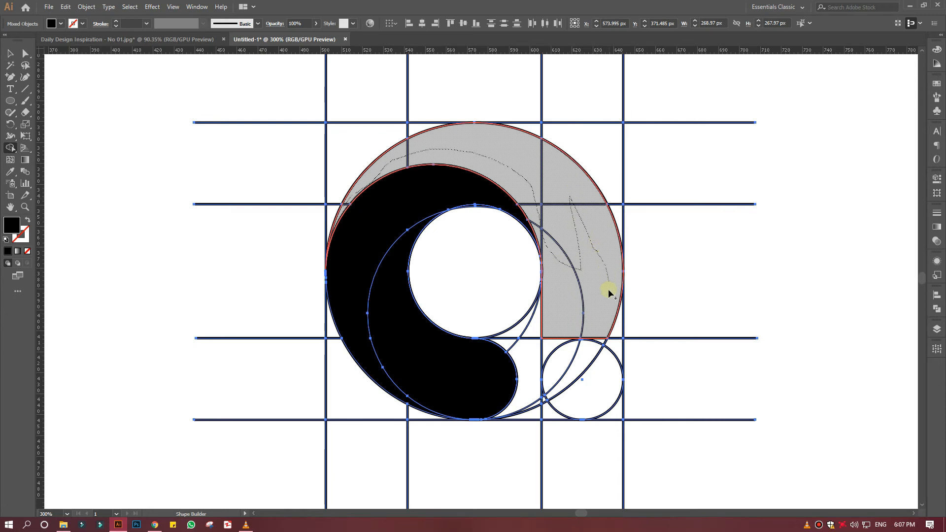
mouse_move(614, 325)
left_mouse_down()
mouse_move(583, 363)
mouse_move(561, 363)
mouse_move(552, 343)
left_mouse_up()
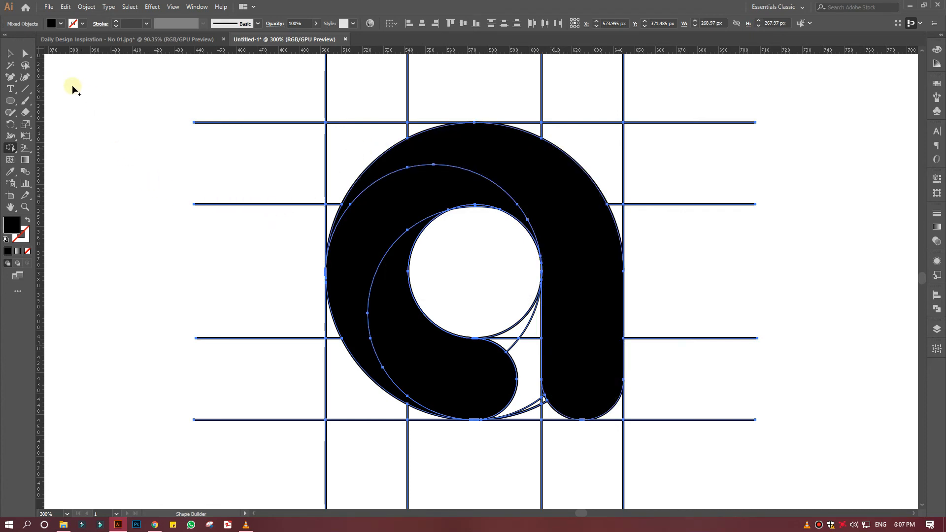
- Select the three merged black shapes and move them out of the construction grid to the empty area on its right
left_click(10, 54)
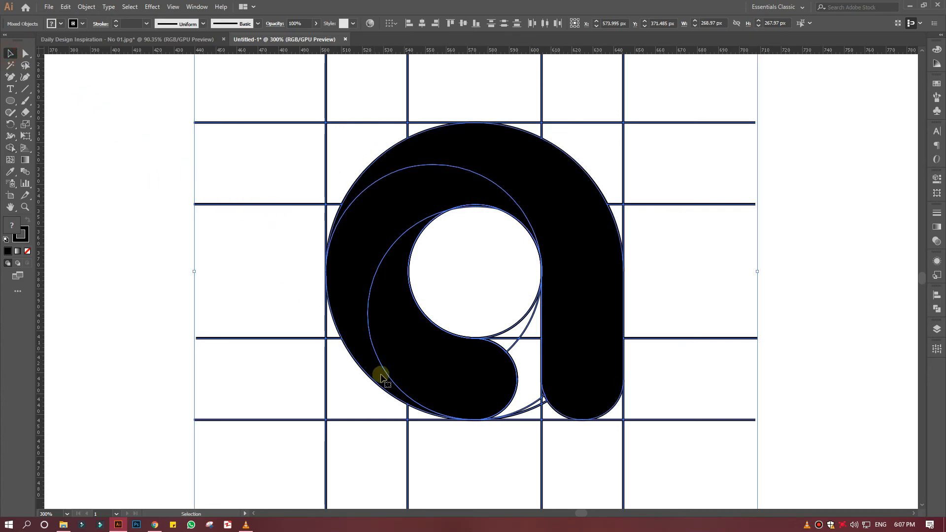
left_click(451, 379)
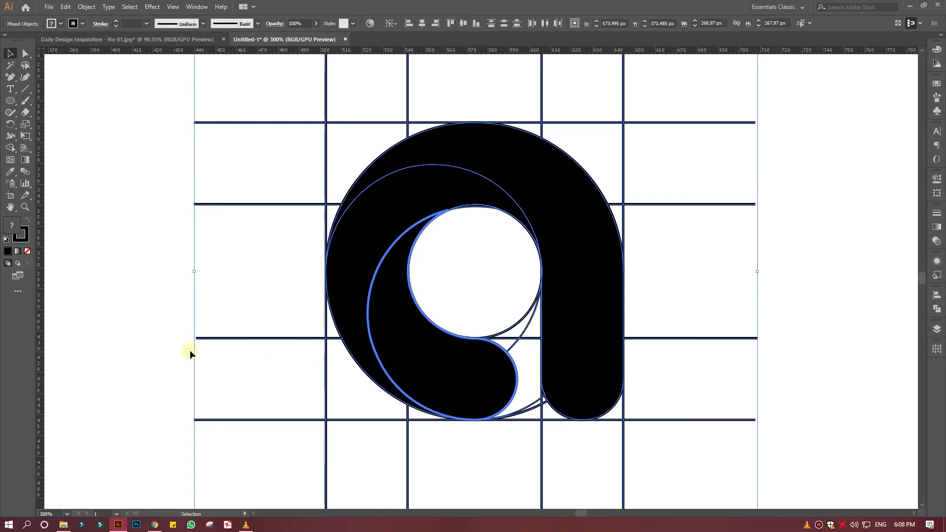
left_click(111, 274)
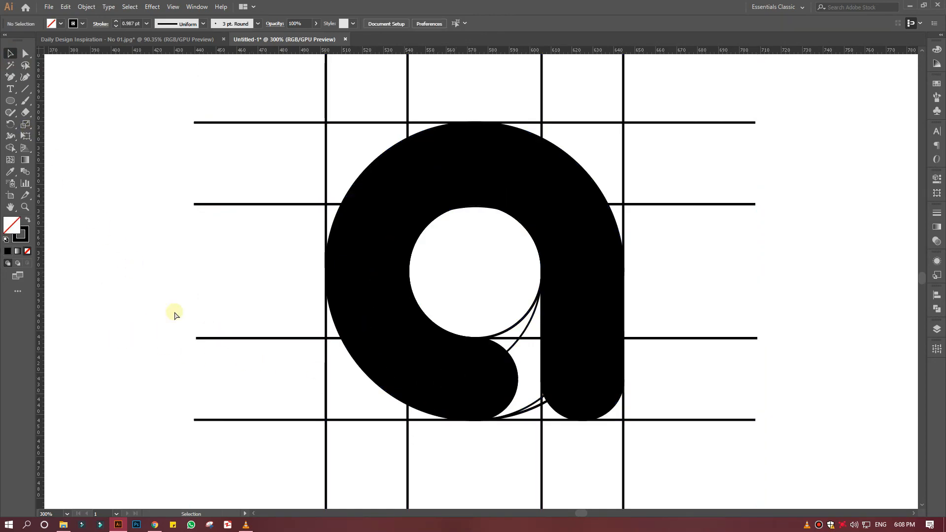
key("ctrl+minus")
key("ctrl+minus")
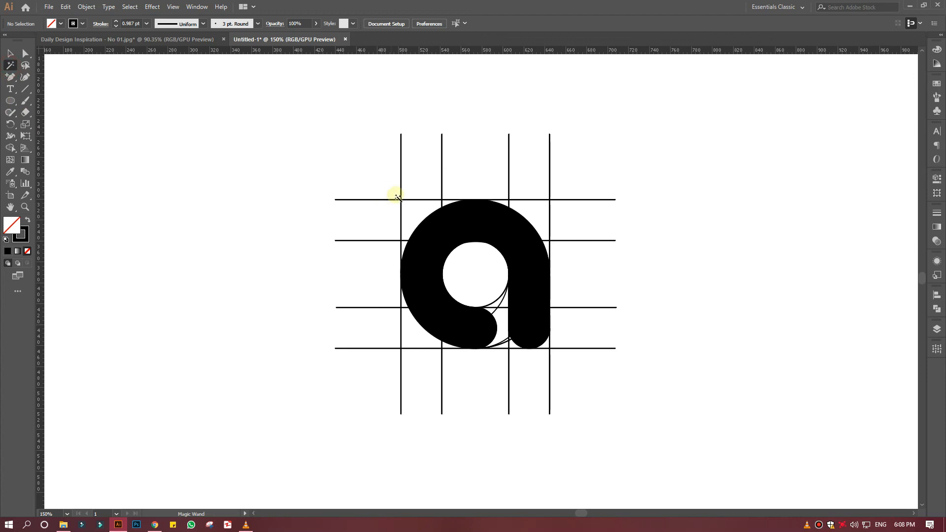
left_click(419, 217)
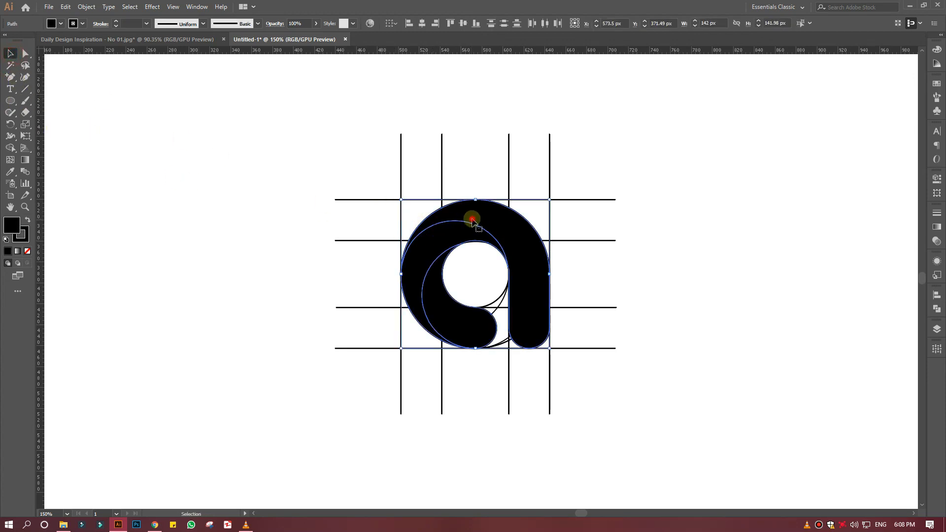
left_click_drag(469, 217, 761, 221)
left_click(673, 365)
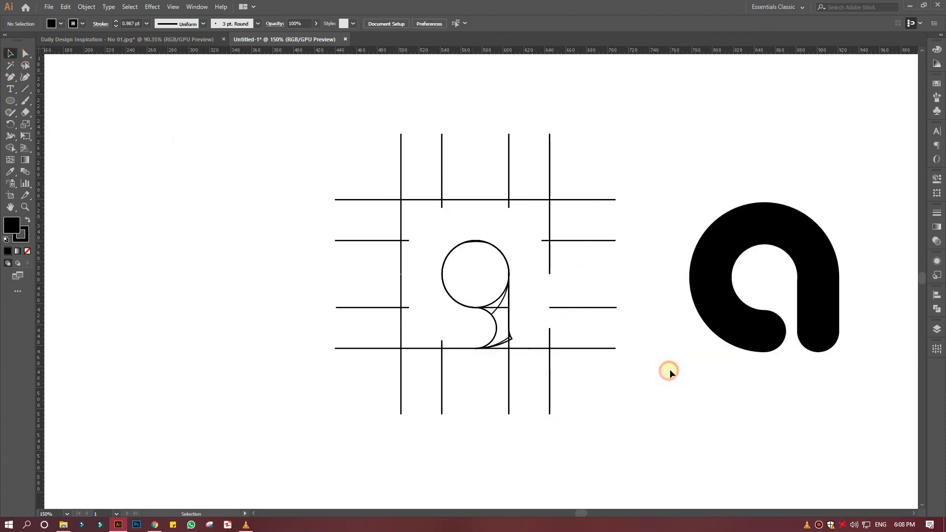
- Fill the logo's middle crescent with a white-to-black linear gradient and its inner shape with the reversed gradient
left_click(699, 261)
left_click(17, 252)
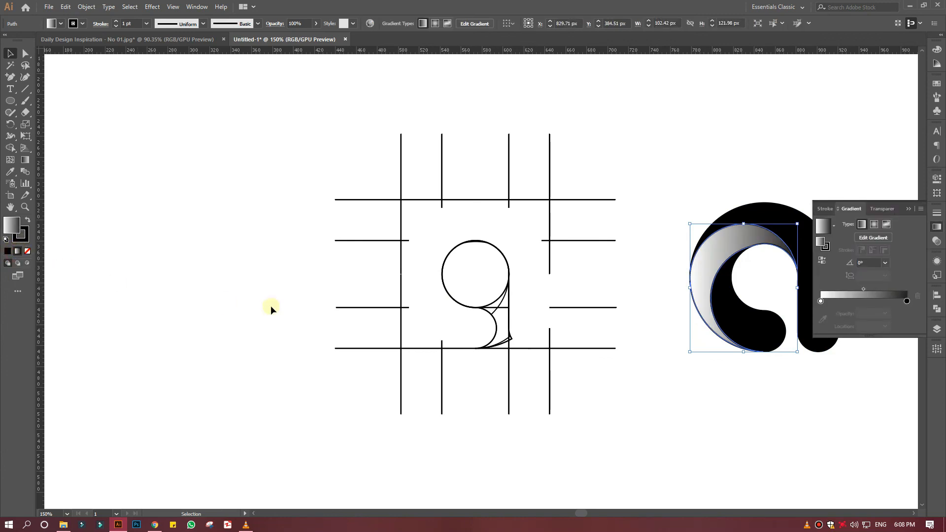
left_click(729, 296)
left_click(18, 251)
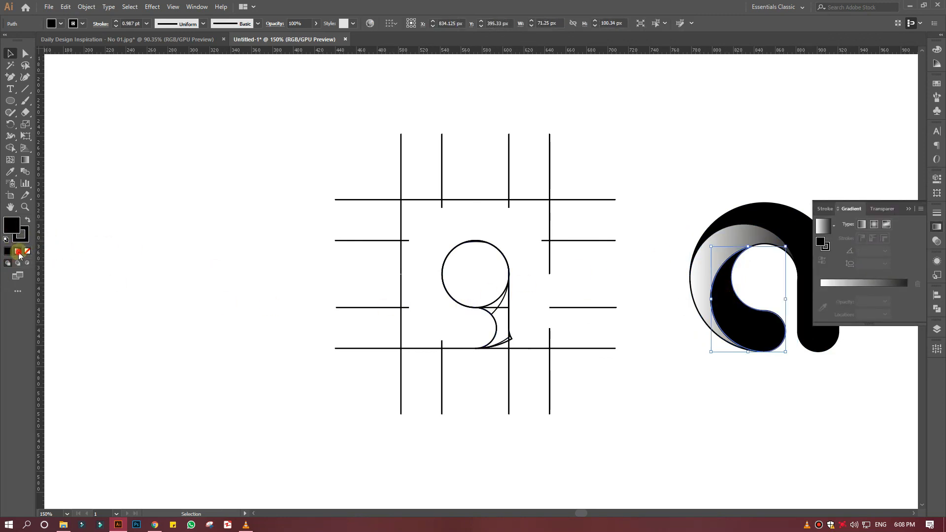
left_click(822, 259)
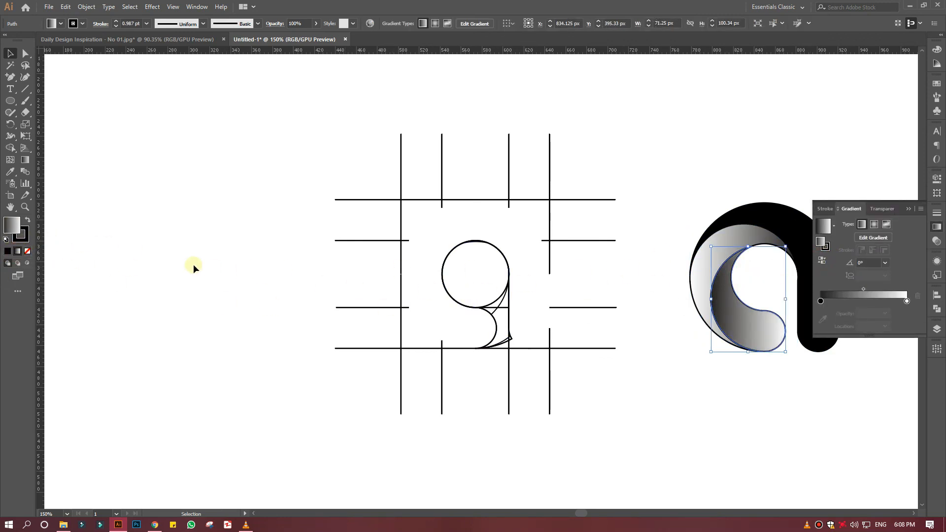
left_click(147, 219)
- Fill the logo's outer arc and right stem with the black-to-white linear gradient
left_click(796, 216)
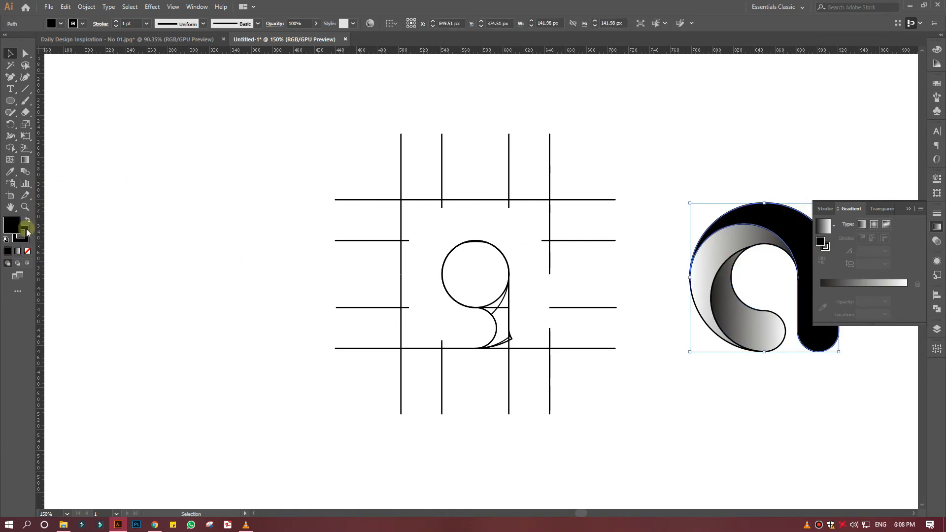
left_click(17, 251)
left_click(726, 394)
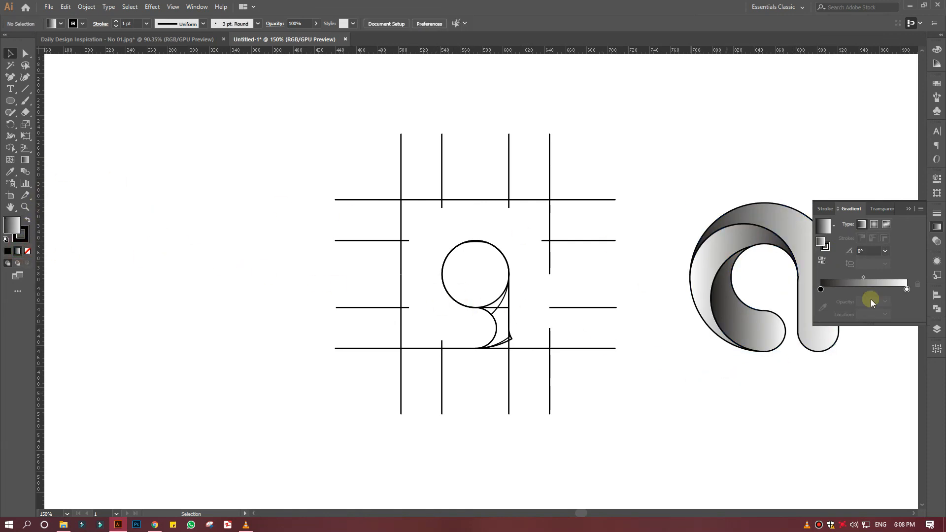